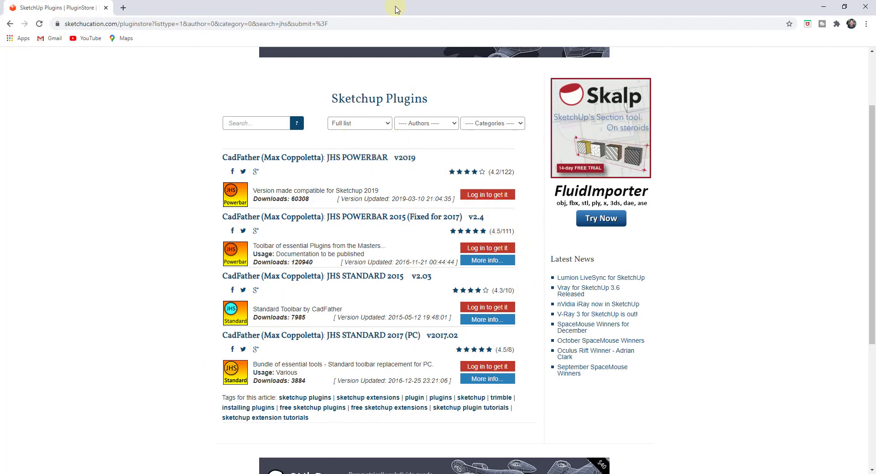
- Switch to SketchUp and examine the patio scene and the 3D Warehouse page of its furniture model
mouse_move(413, 6)
mouse_down()
mouse_move(828, 157)
mouse_move(875, 155)
mouse_up()
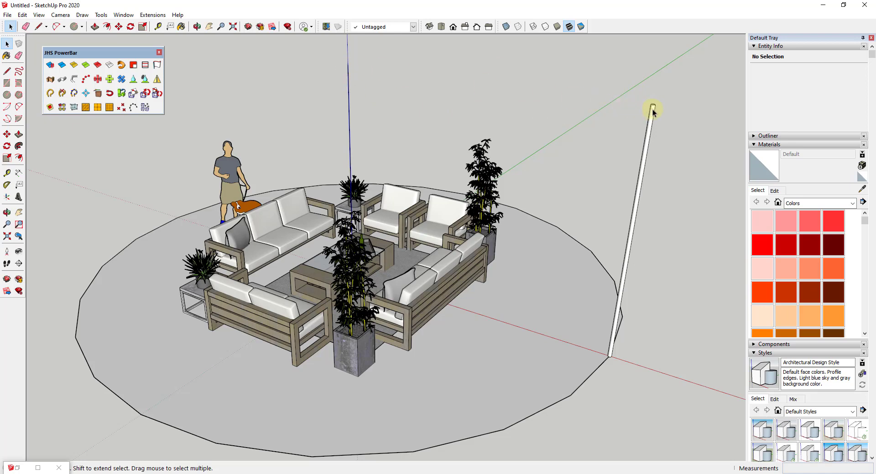
scroll(562, 145, down, 2)
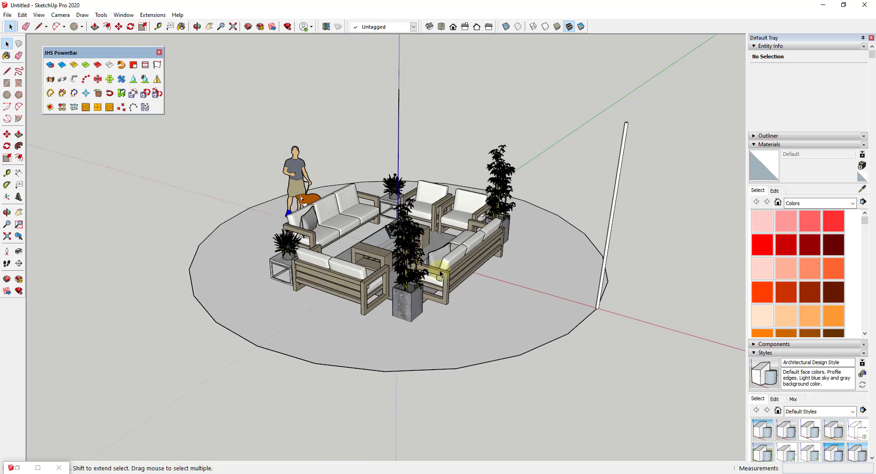
scroll(439, 269, up, 1)
key(alt+Tab)
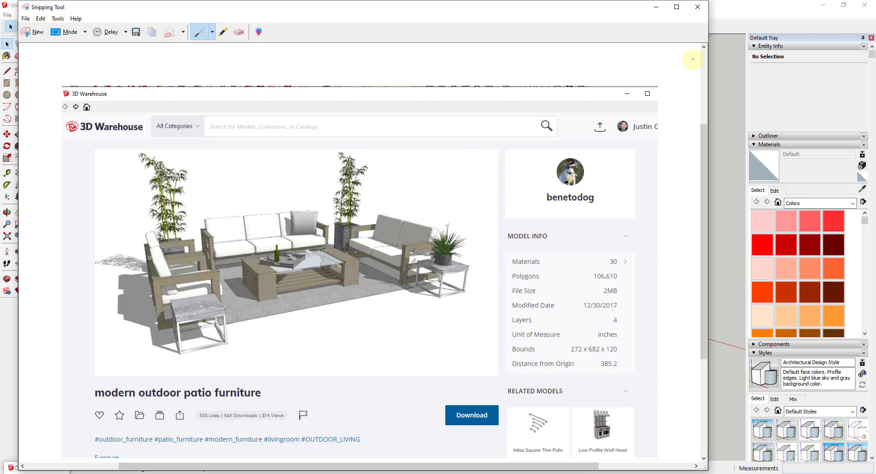
click(657, 7)
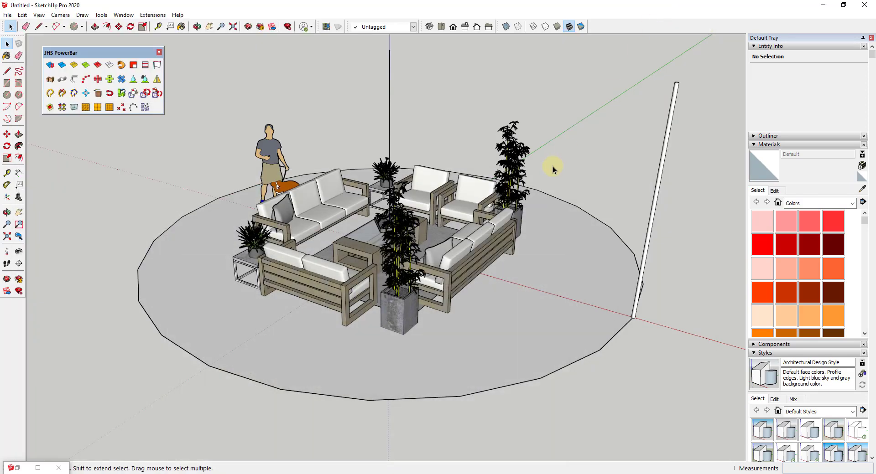
scroll(554, 271, down, 4)
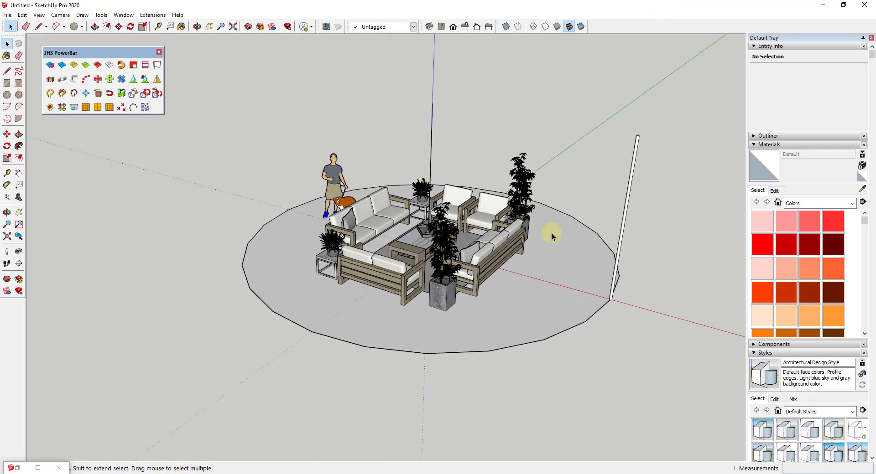
middle_drag(551, 194, 572, 155)
scroll(454, 98, up, 2)
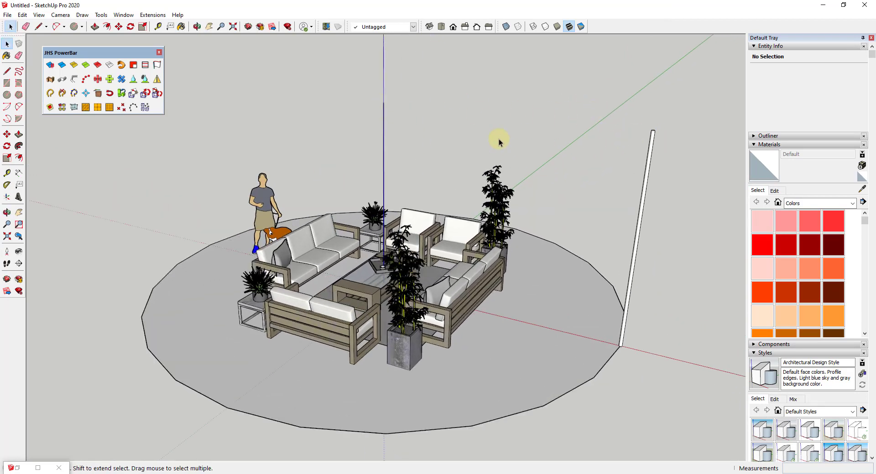
- Draw a sagging two-point arc about 15' long, bulging about 1' 2", from the top of the central vertical line to the post's top
key(a)
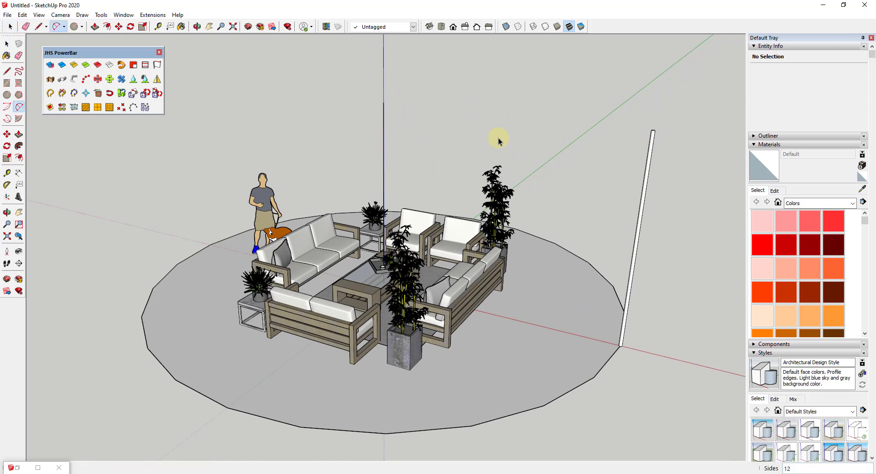
click(383, 102)
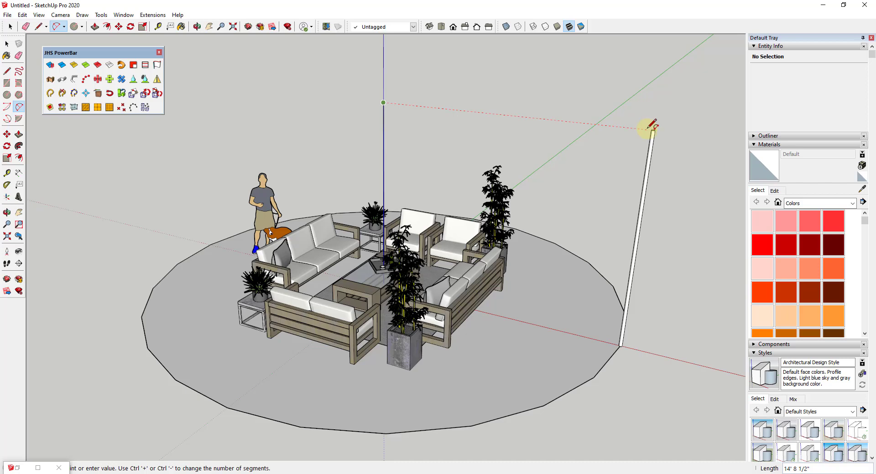
scroll(652, 129, up, 1)
scroll(652, 129, up, 5)
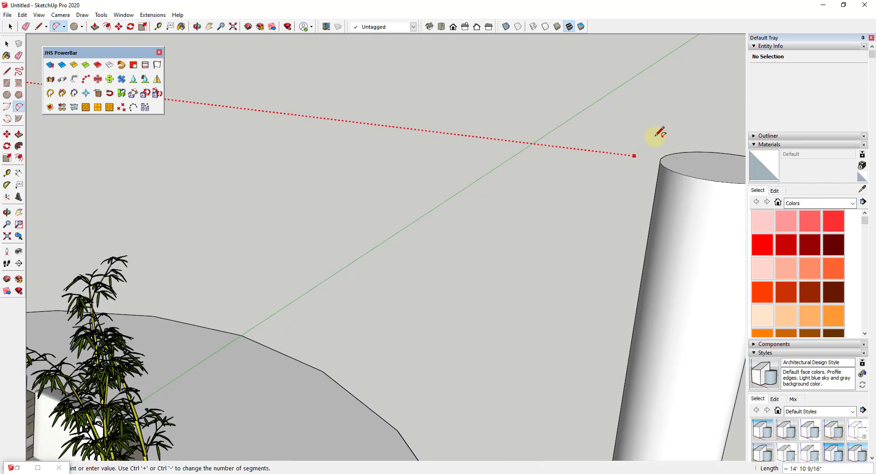
click(660, 158)
scroll(513, 172, down, 5)
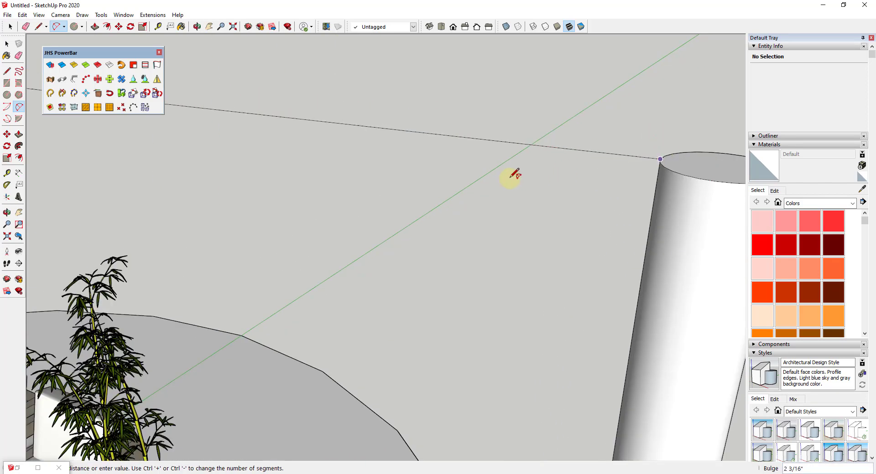
scroll(475, 162, down, 1)
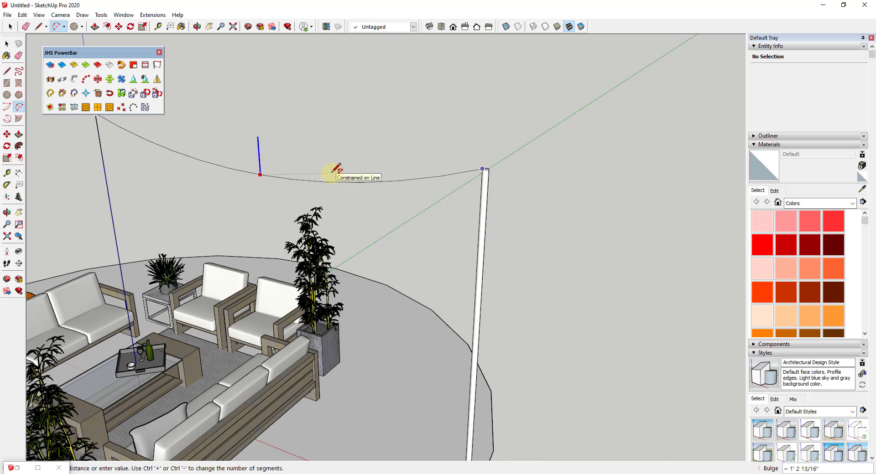
click(335, 169)
scroll(383, 191, down, 5)
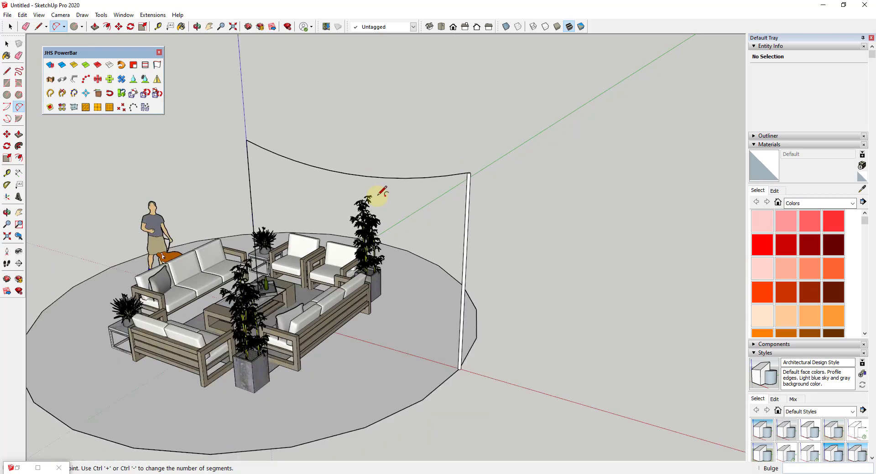
scroll(323, 187, up, 3)
key(space)
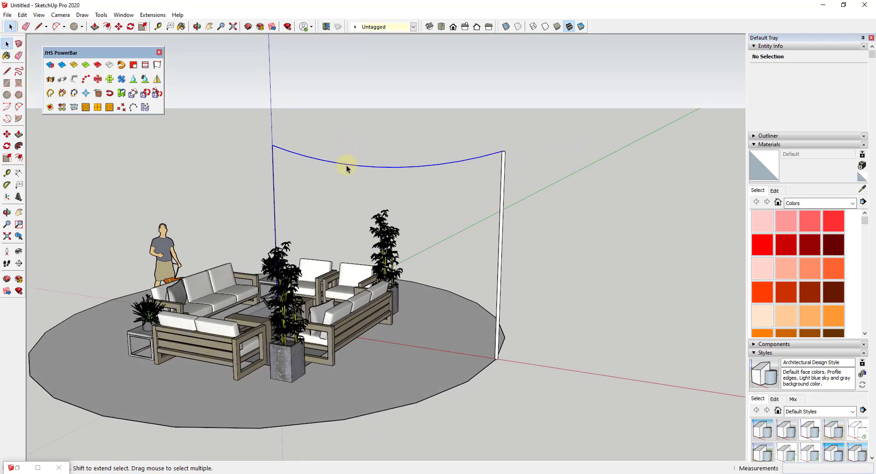
- Select the arc and examine its segment count and the individual segments along the curve up to the post
click(345, 163)
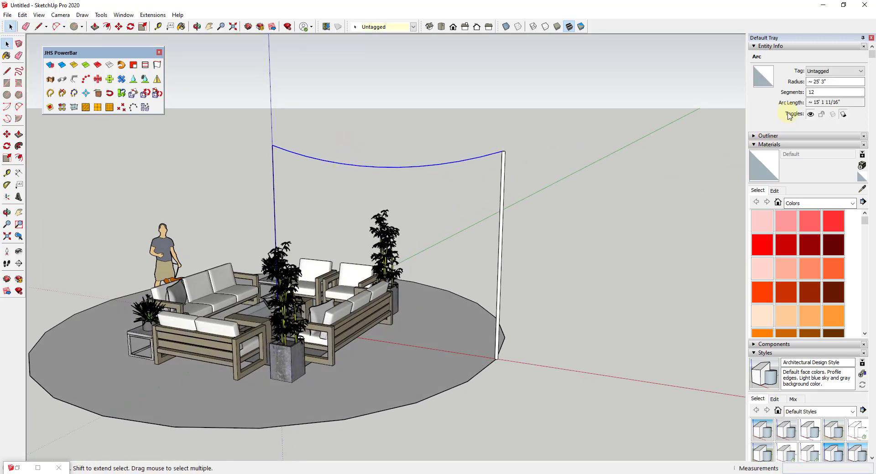
click(810, 92)
scroll(395, 176, up, 5)
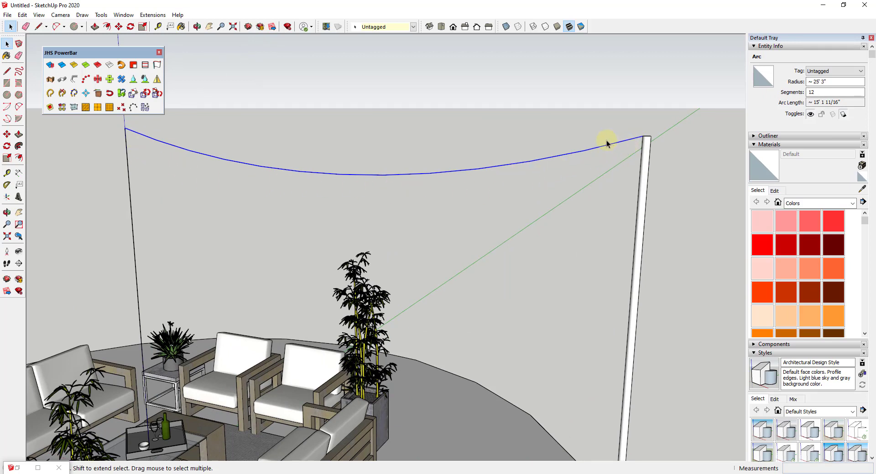
scroll(593, 148, up, 3)
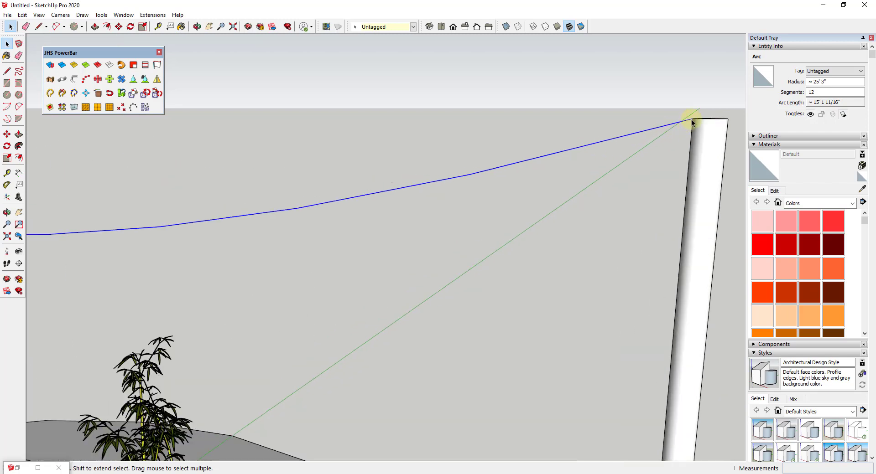
scroll(444, 190, down, 3)
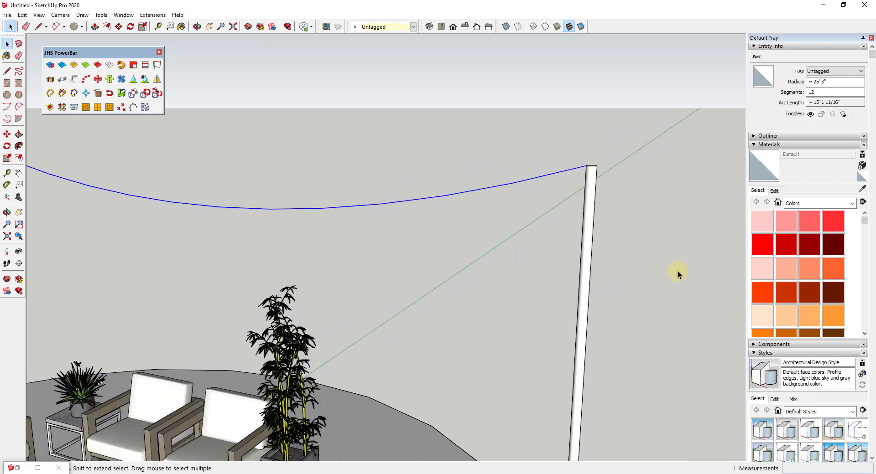
scroll(812, 292, down, 2)
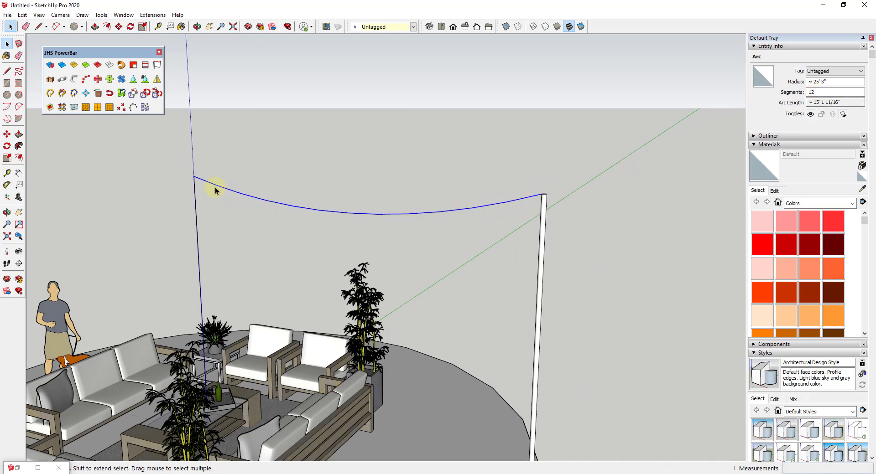
- Place construction points at every segment endpoint of the arc and inspect their spacing
click(122, 110)
click(543, 195)
scroll(542, 197, up, 1)
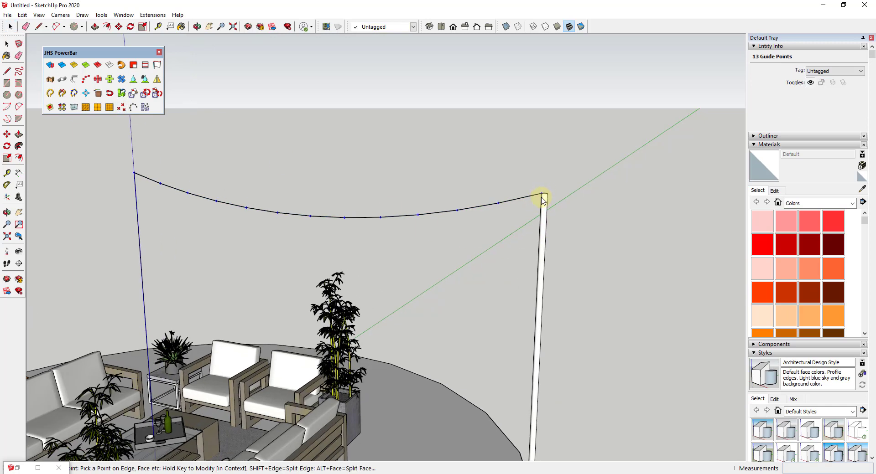
scroll(541, 197, up, 1)
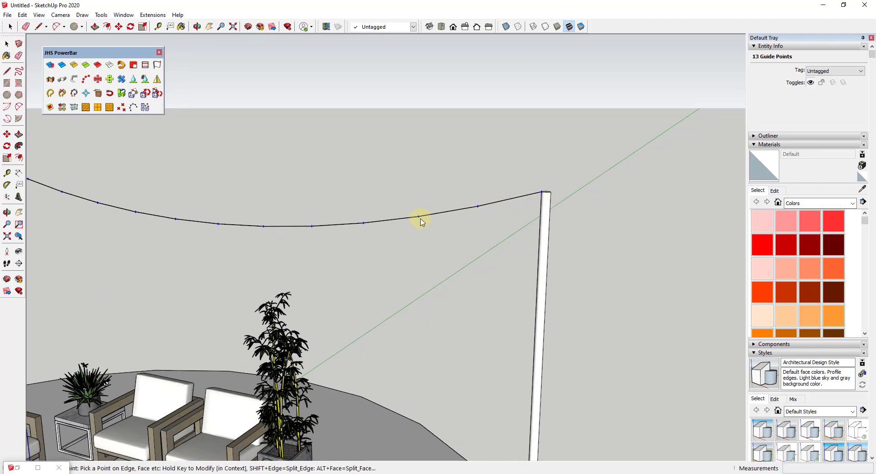
scroll(554, 242, down, 1)
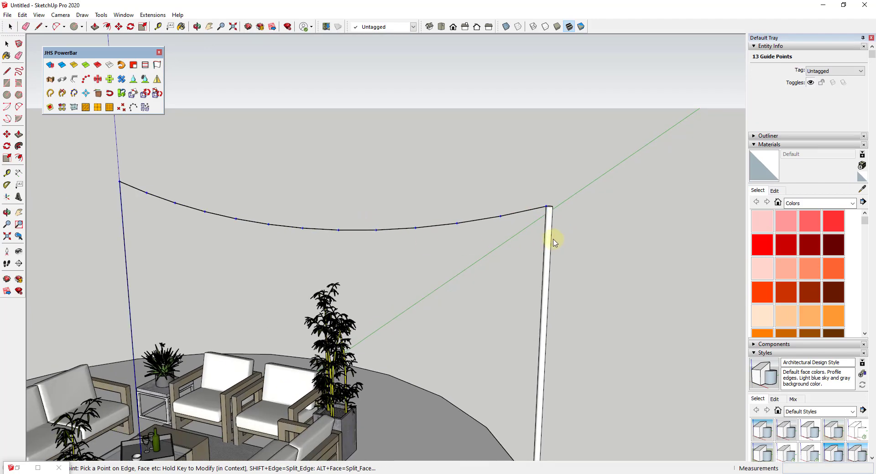
scroll(358, 244, down, 1)
scroll(247, 237, up, 1)
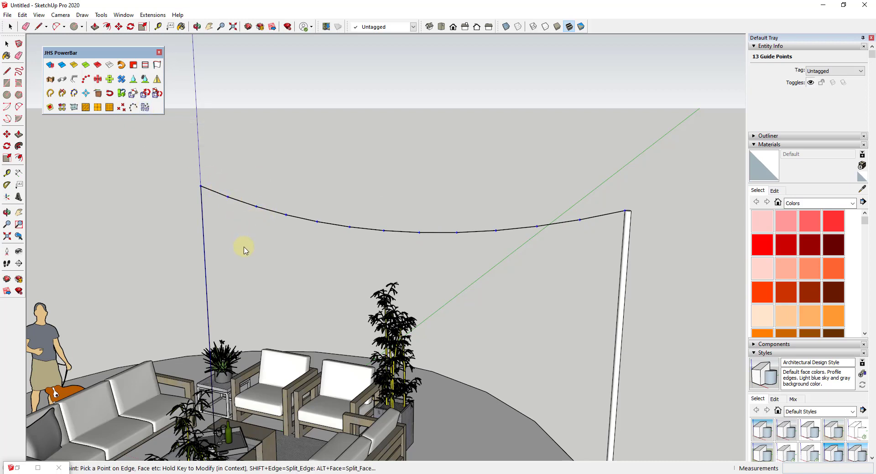
click(625, 212)
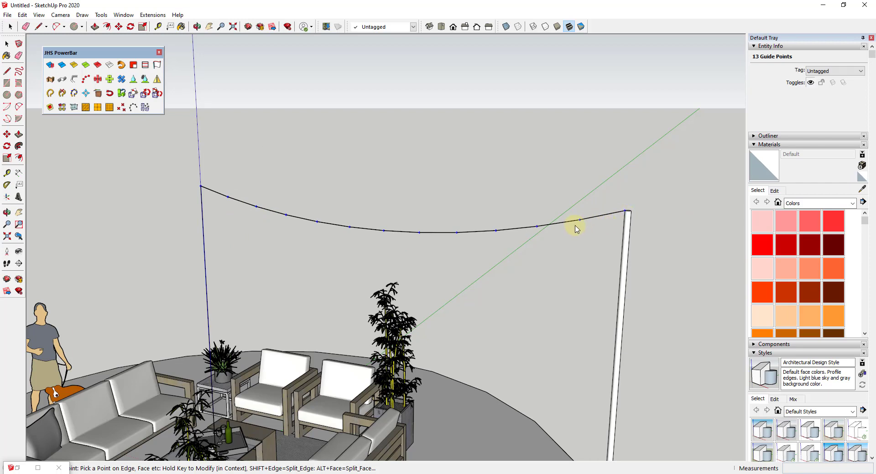
- Set the arc's segment count to 20 and place construction points at its segment endpoints
click(549, 227)
key(space)
click(544, 226)
double_click(835, 92)
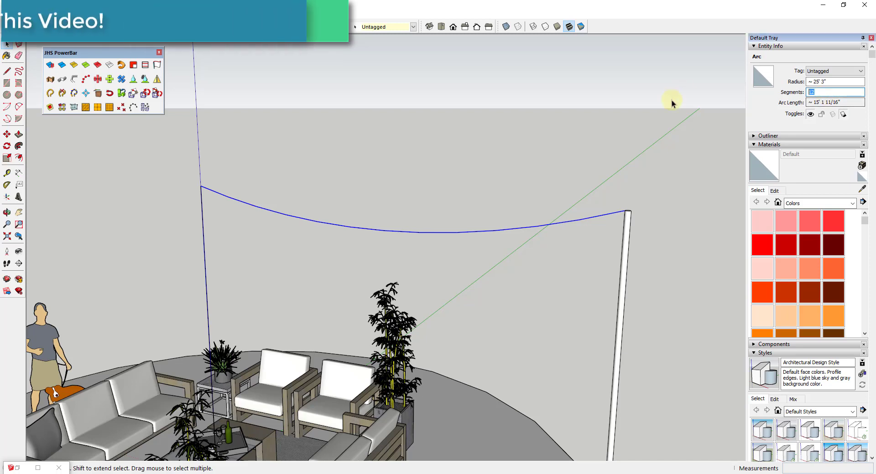
text(20)
key(Return)
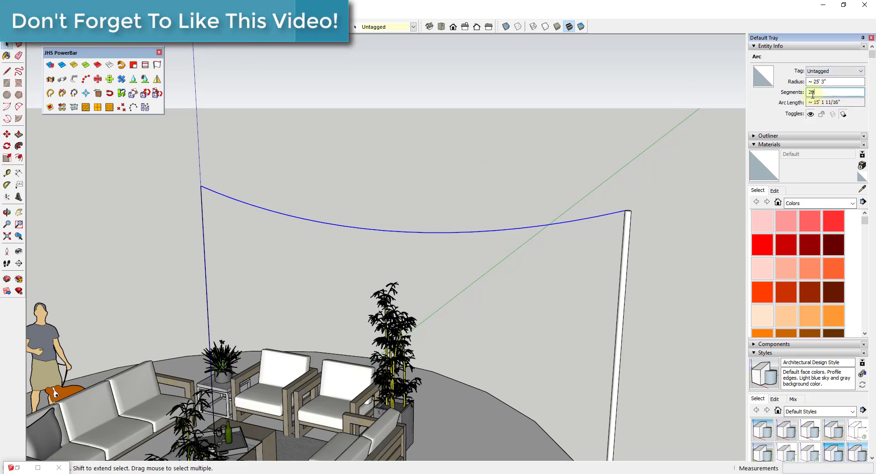
click(122, 110)
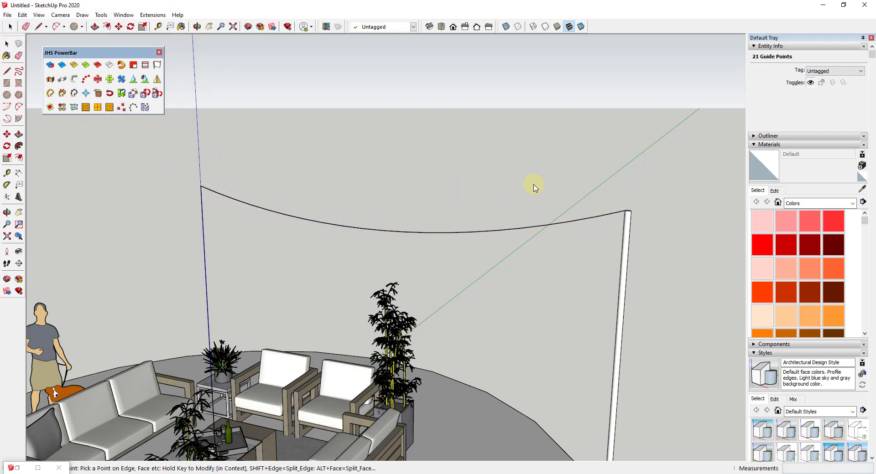
key(space)
- Select the 12-segment arc and add construction points at all of its segment endpoints
click(556, 224)
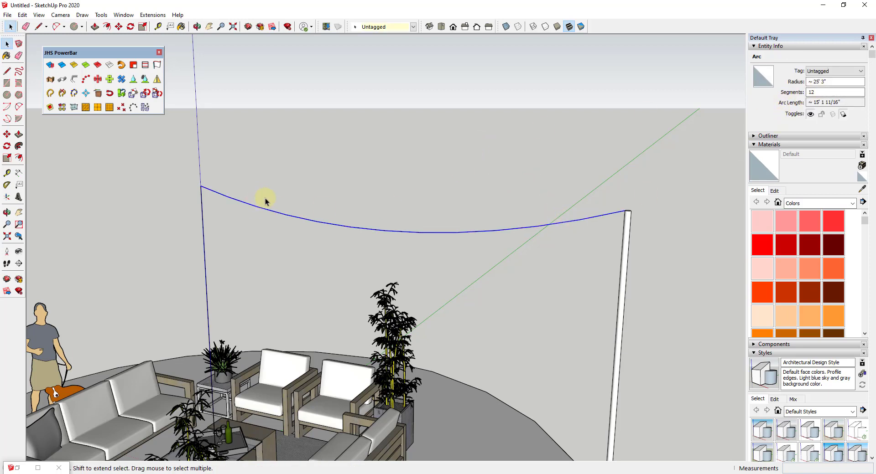
scroll(497, 241, down, 5)
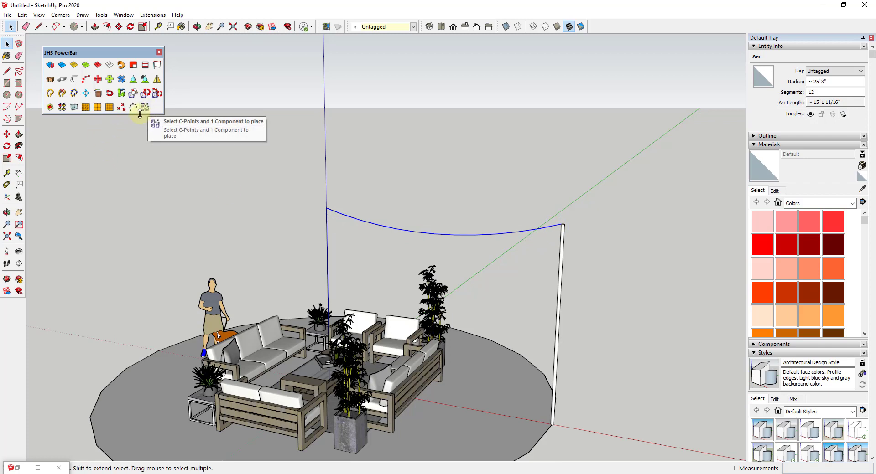
scroll(524, 219, up, 5)
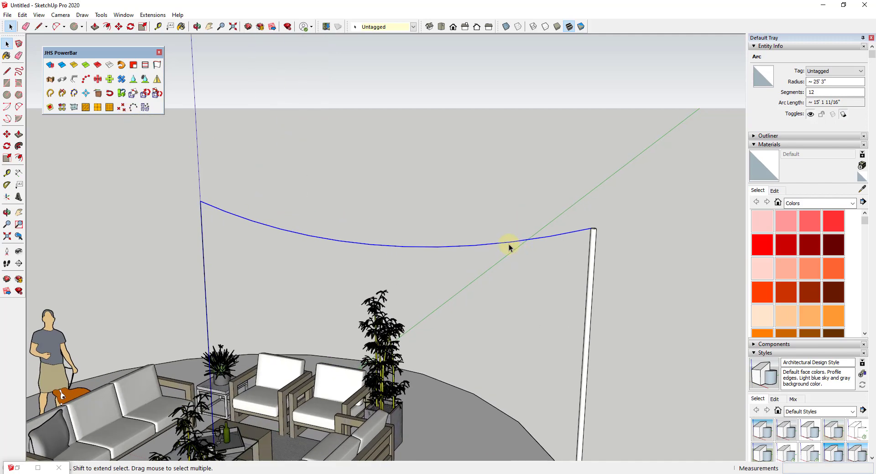
click(121, 107)
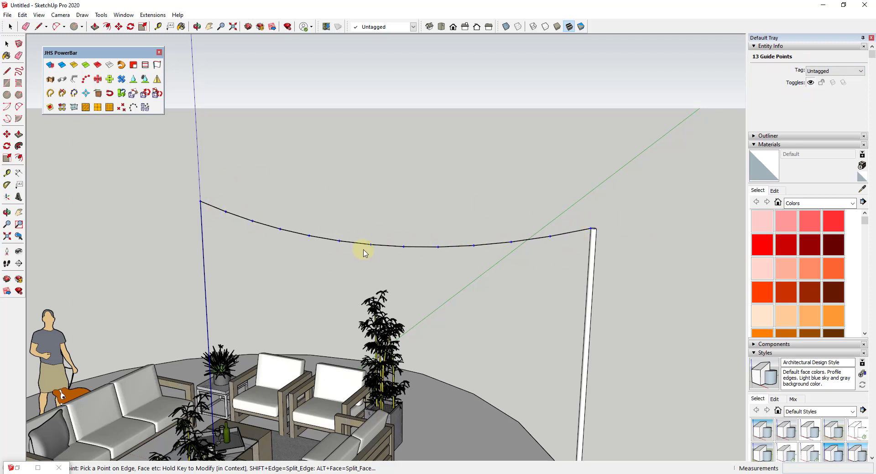
key(space)
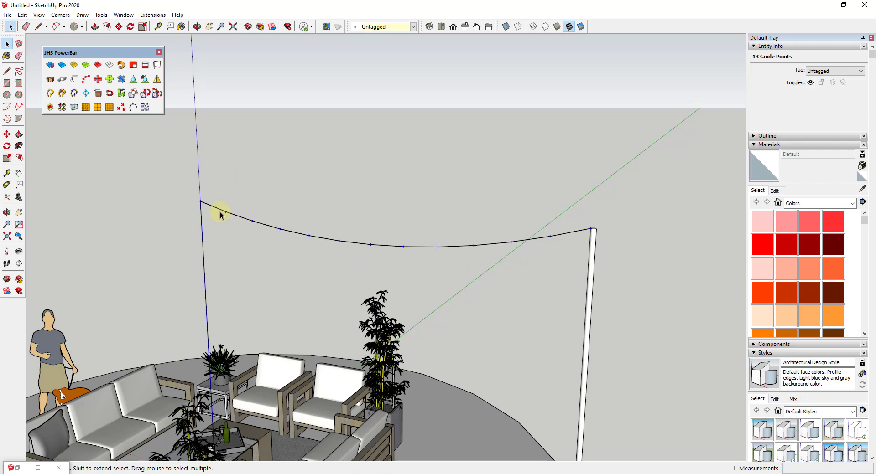
scroll(575, 235, down, 1)
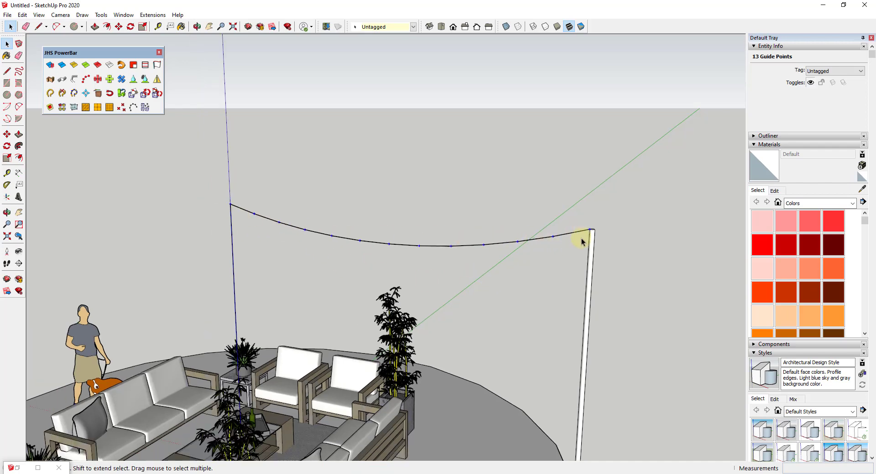
- Open 3D Warehouse, search for "hanging light bulb" and sort the models by popularity
click(145, 16)
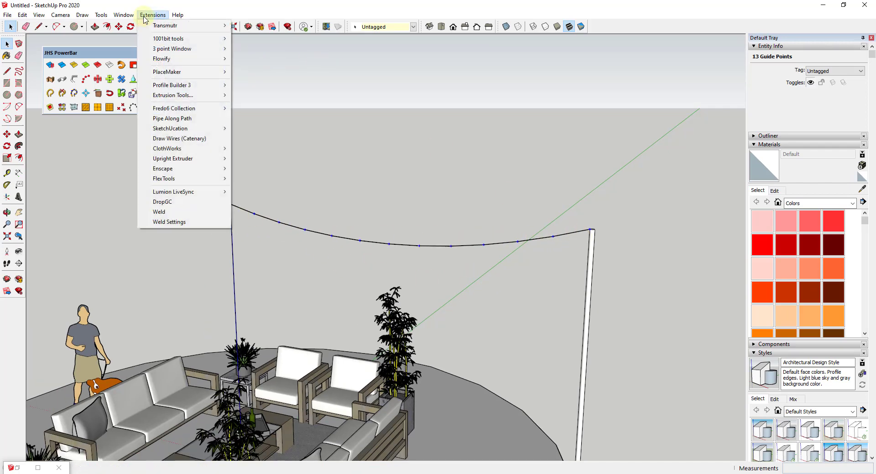
click(146, 80)
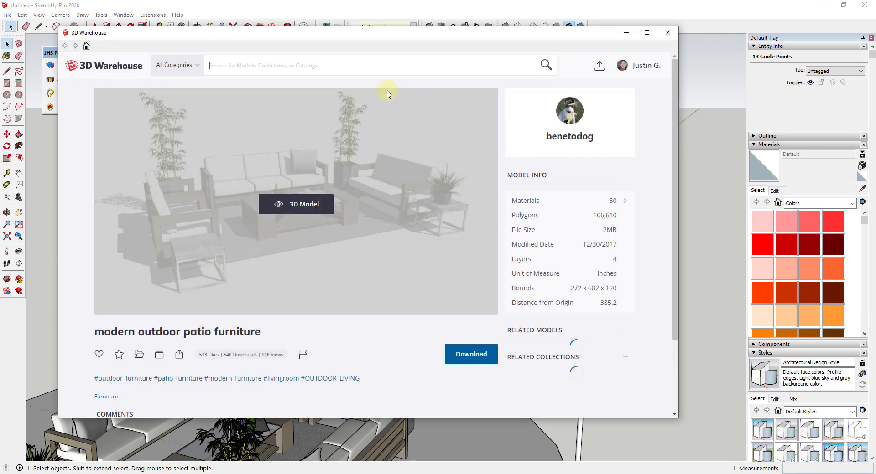
text(hanging light bulb)
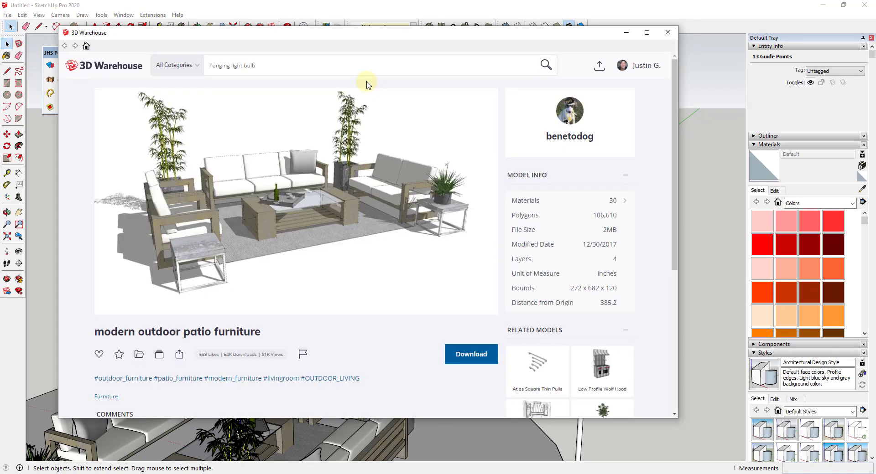
key(Return)
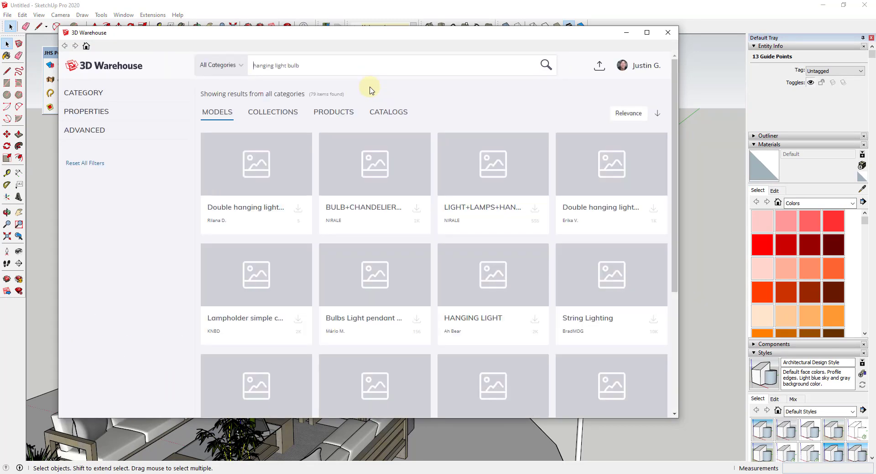
click(627, 113)
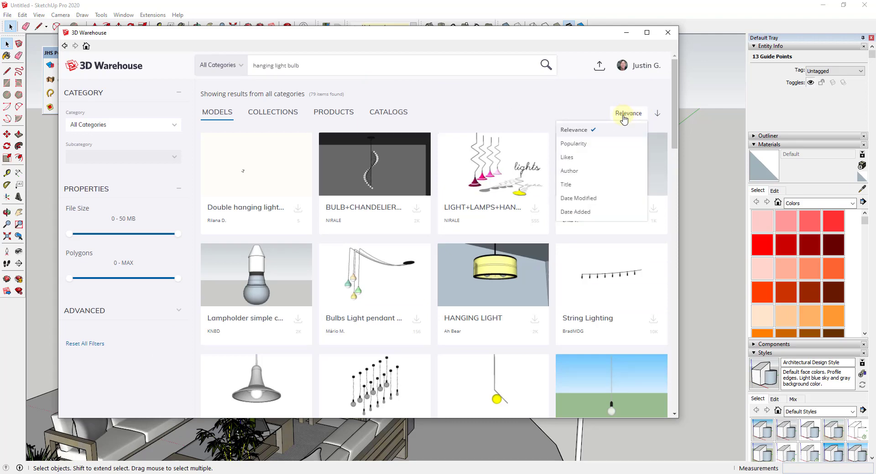
click(588, 145)
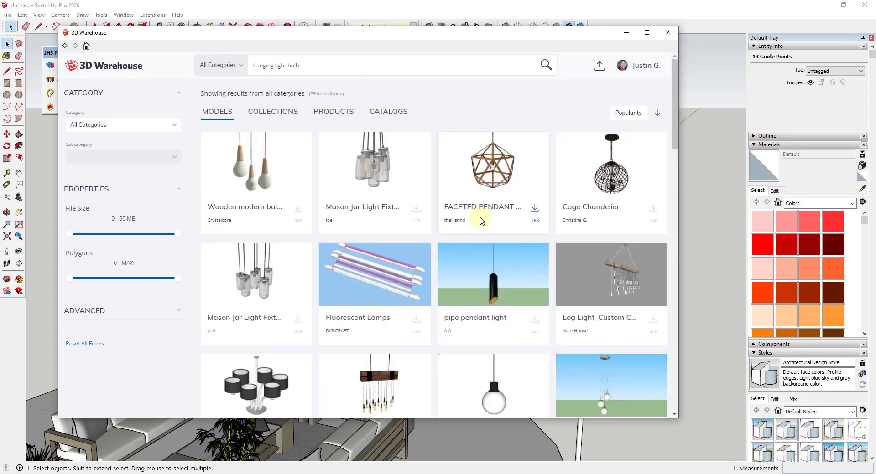
- Find the "Black and gold Hudson set" of wall lamps and pendants, load it directly into the model and place it beside the post
scroll(476, 228, down, 4)
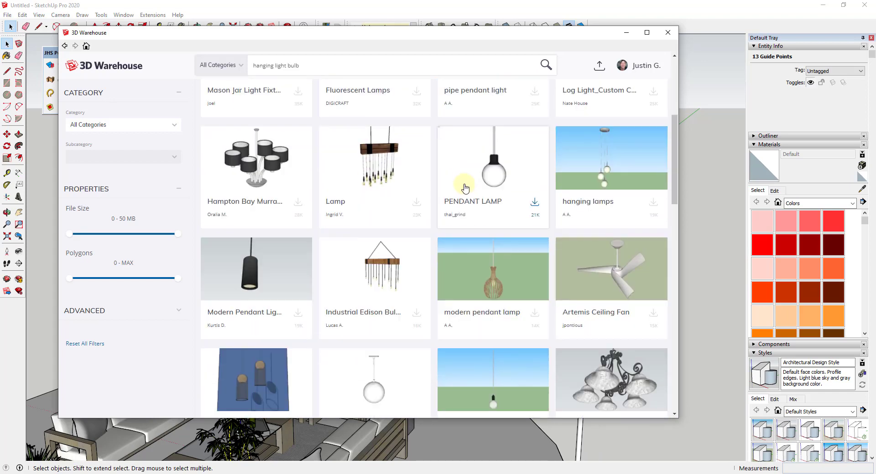
scroll(472, 194, down, 3)
scroll(479, 199, down, 13)
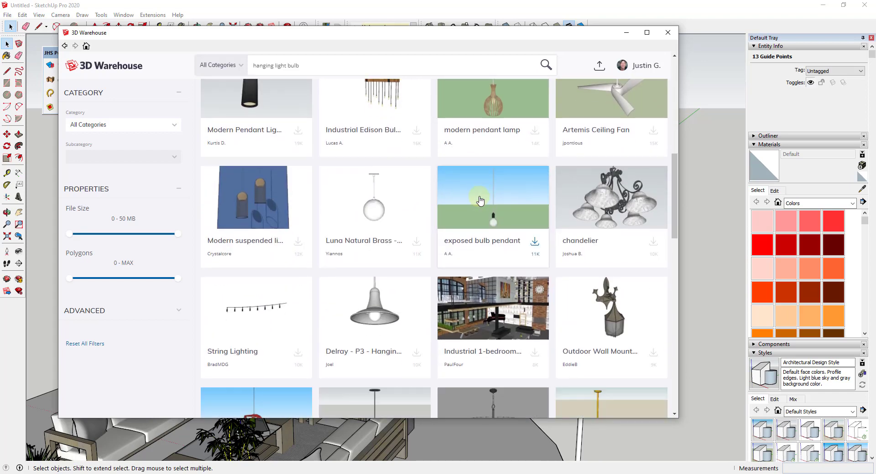
scroll(509, 260, up, 2)
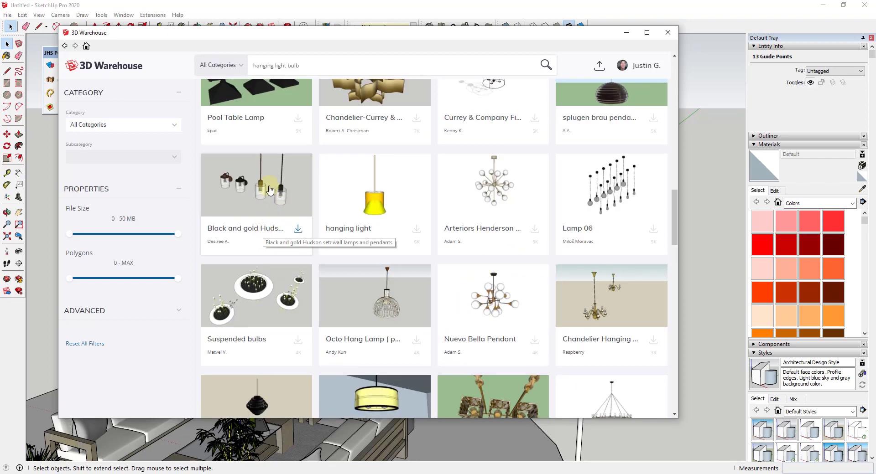
click(236, 240)
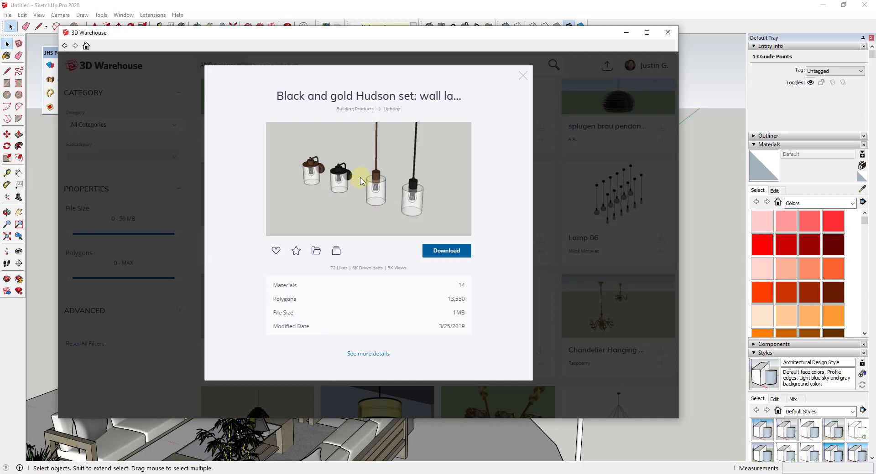
click(448, 251)
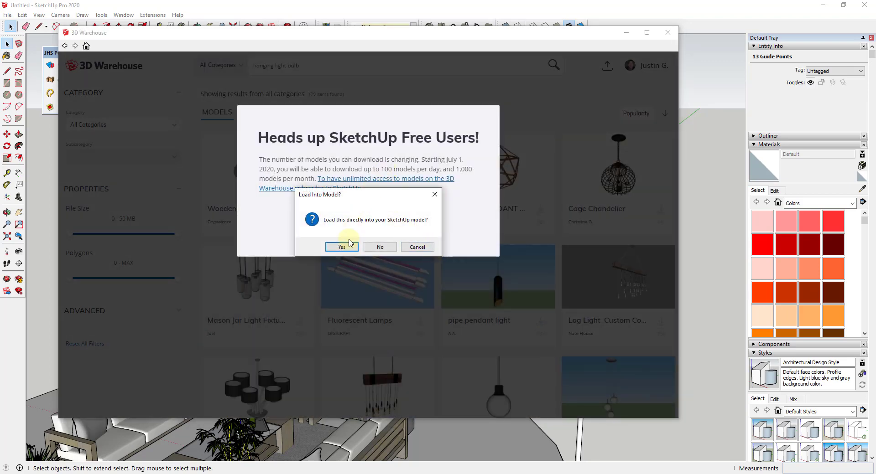
click(342, 248)
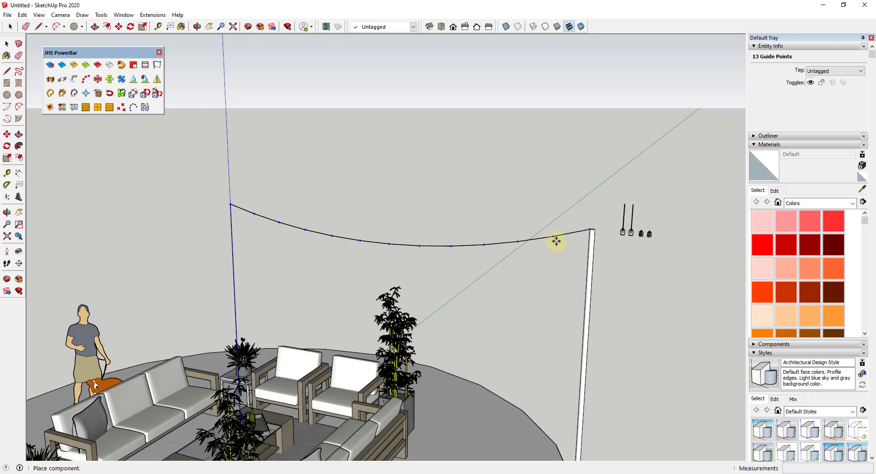
click(475, 390)
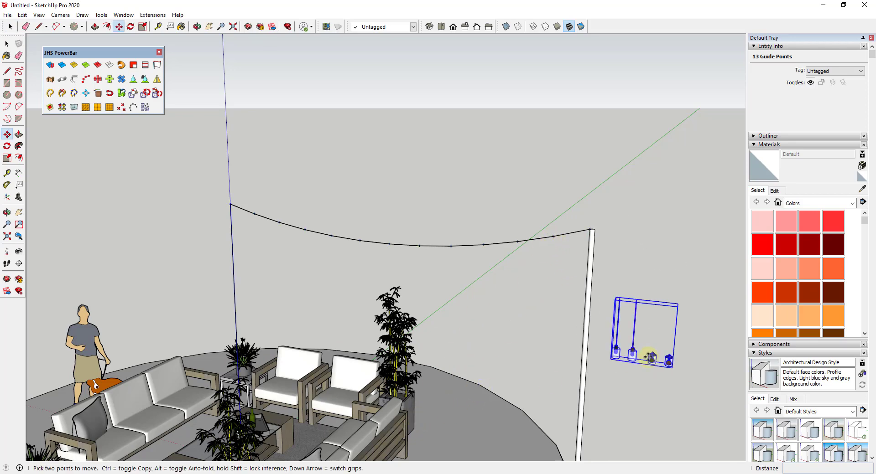
- Move the lamp set by its upper corner so it hangs from the arc near the post
scroll(650, 328, down, 2)
click(616, 304)
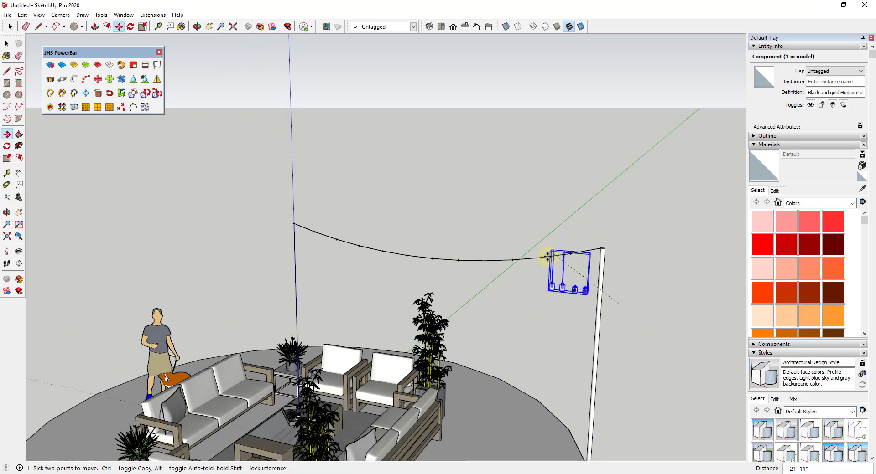
click(539, 254)
scroll(548, 324, up, 2)
scroll(616, 348, down, 1)
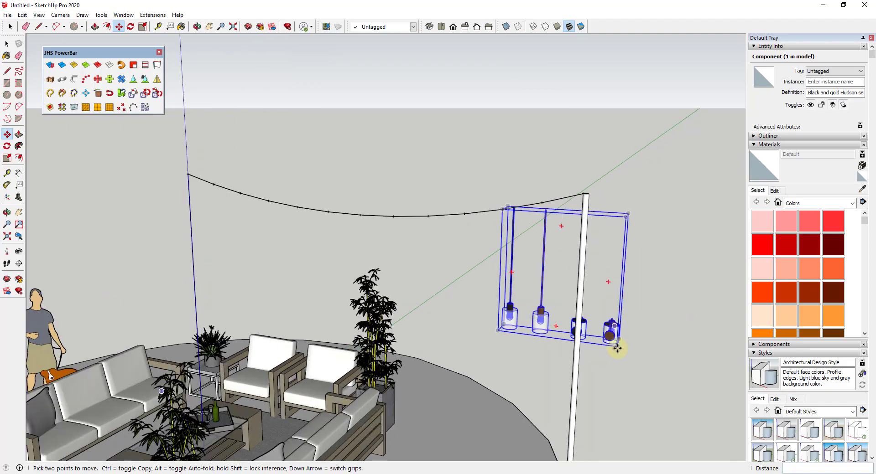
- Open the lamp set component for editing and delete the black pendant and both wall lamps, keeping only the brown pendant
scroll(607, 333, up, 3)
middle_drag(602, 328, 629, 327)
scroll(370, 273, down, 3)
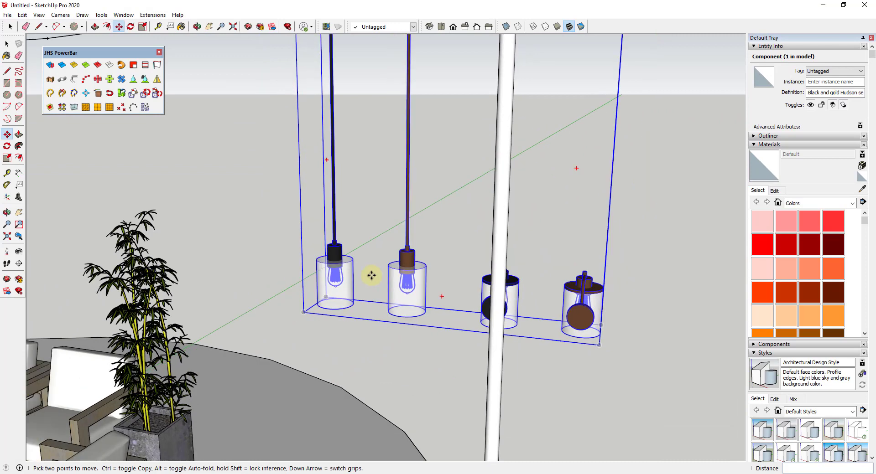
scroll(352, 240, up, 5)
scroll(385, 264, down, 3)
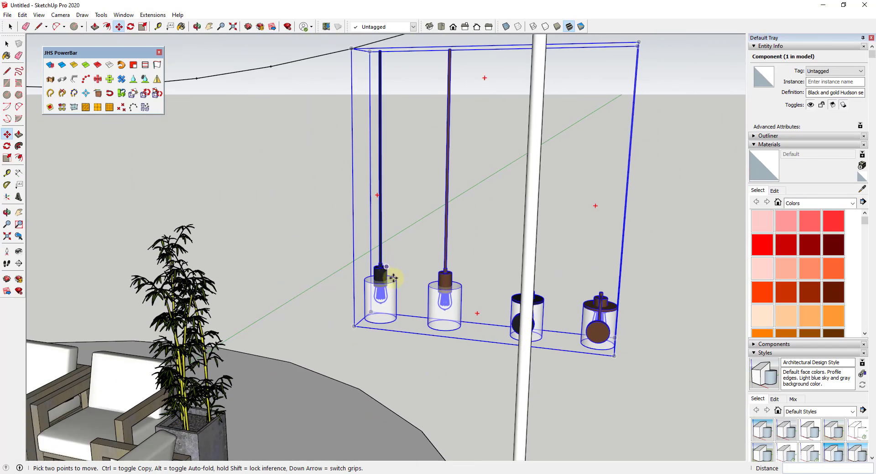
middle_drag(426, 287, 445, 278)
scroll(442, 301, up, 2)
key(space)
double_click(442, 305)
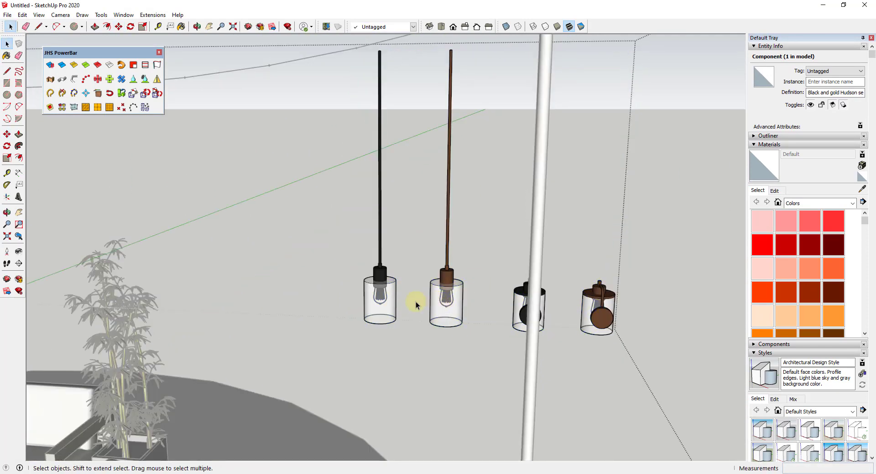
click(370, 313)
key(Delete)
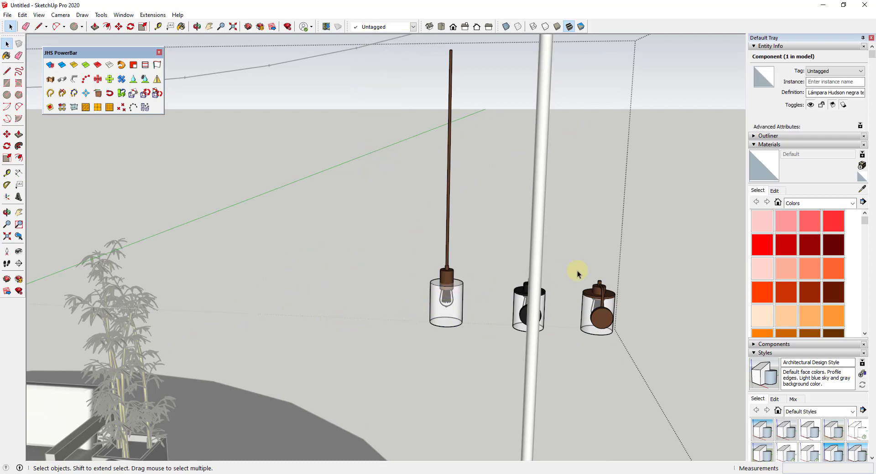
drag(501, 339, 549, 352)
key(Delete)
key(Delete)
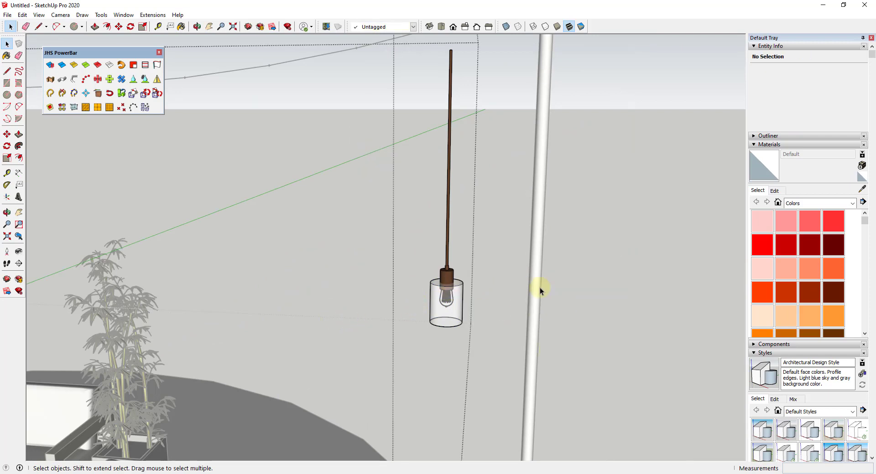
- Open the brown pendant component and delete its long hanging cord
click(446, 221)
scroll(450, 232, up, 2)
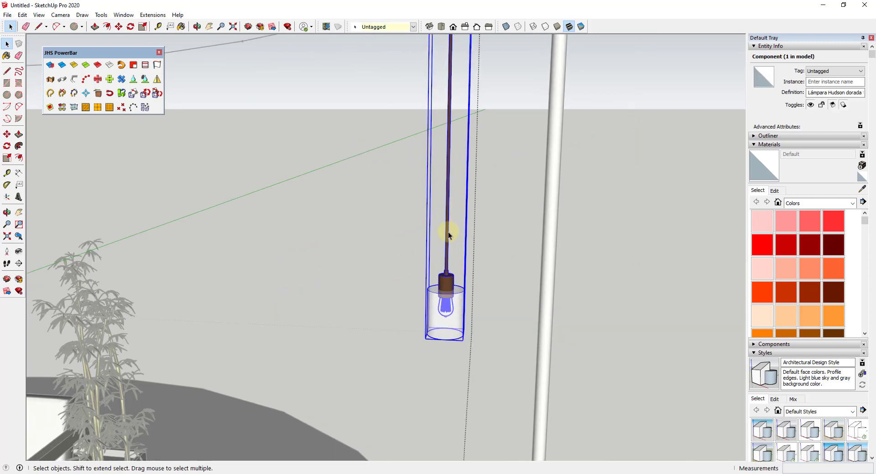
double_click(451, 232)
click(446, 275)
scroll(449, 275, up, 5)
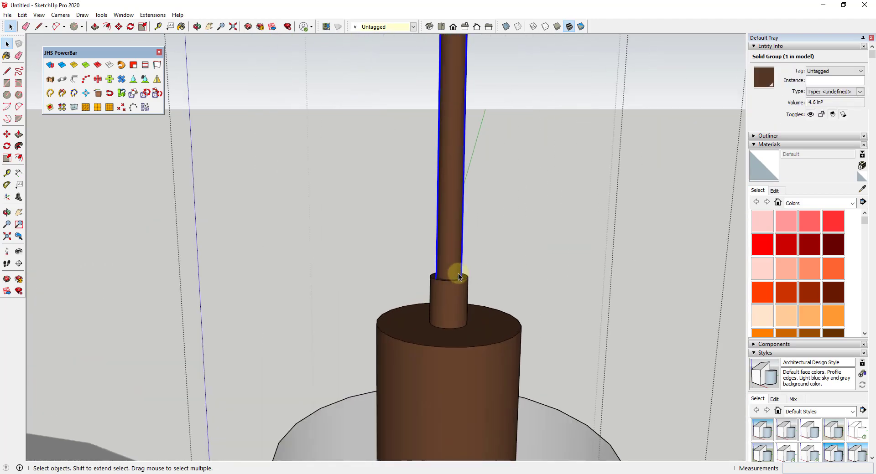
scroll(458, 276, down, 10)
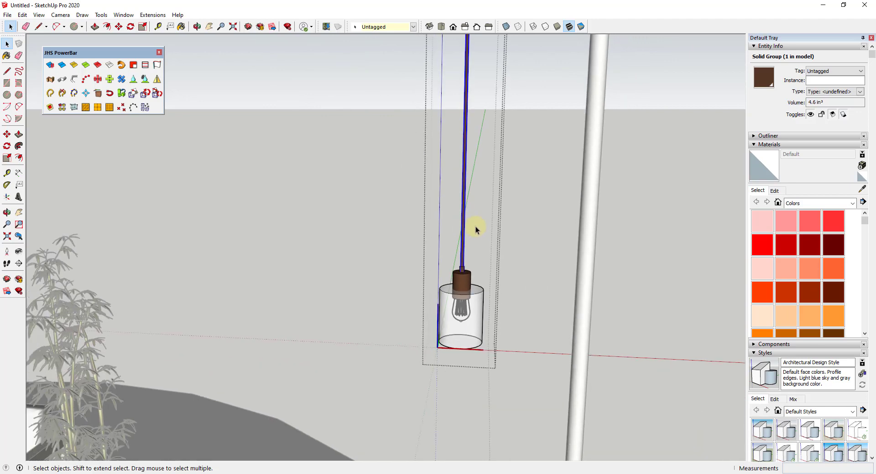
click(477, 228)
middle_drag(503, 239, 455, 304)
scroll(442, 279, up, 2)
- Delete the cylindrical glass shade around the bulb inside the pendant component
click(455, 305)
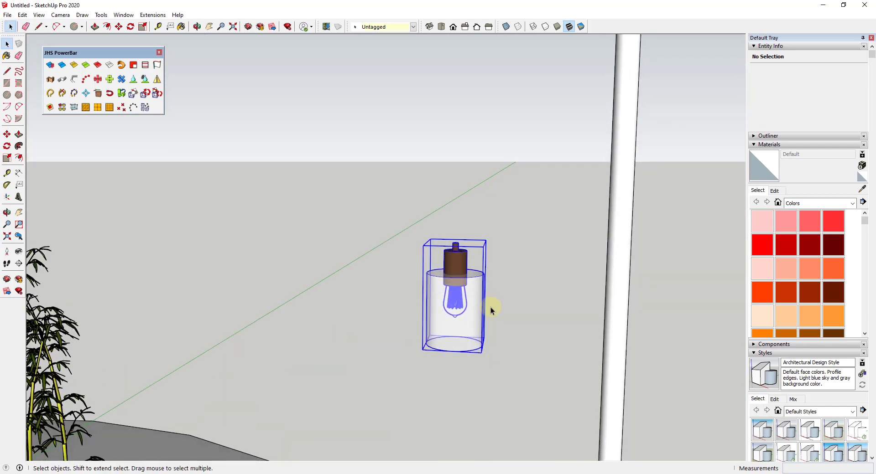
double_click(466, 305)
double_click(474, 307)
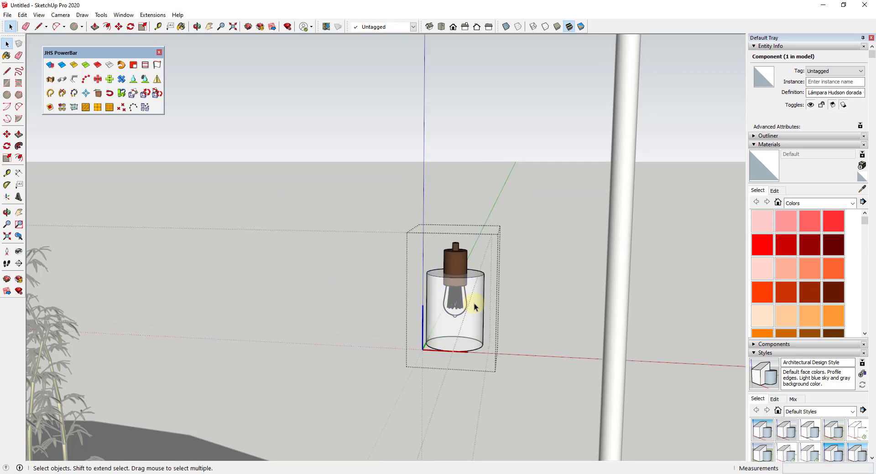
click(474, 306)
key(Delete)
click(496, 249)
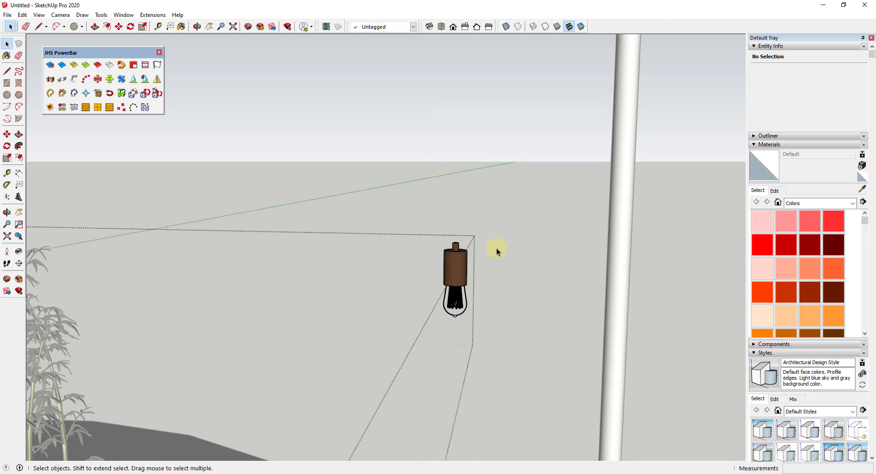
- Exit the component and scale the whole light bulb down to about 0.68
middle_drag(475, 293, 401, 250)
click(401, 250)
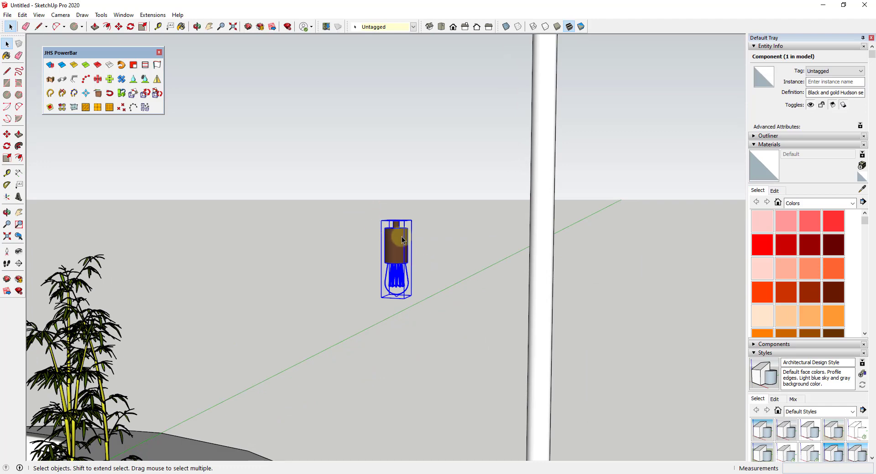
mouse_move(397, 239)
middle_down()
mouse_move(409, 285)
mouse_move(397, 238)
middle_up()
scroll(394, 228, down, 3)
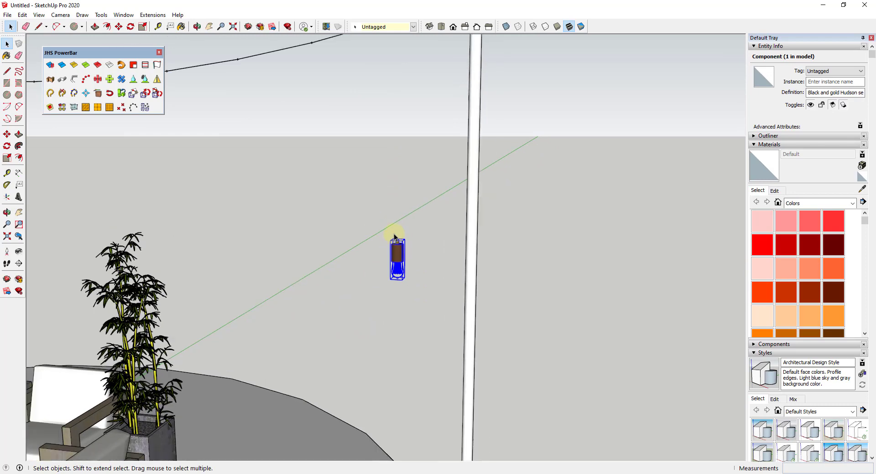
key(s)
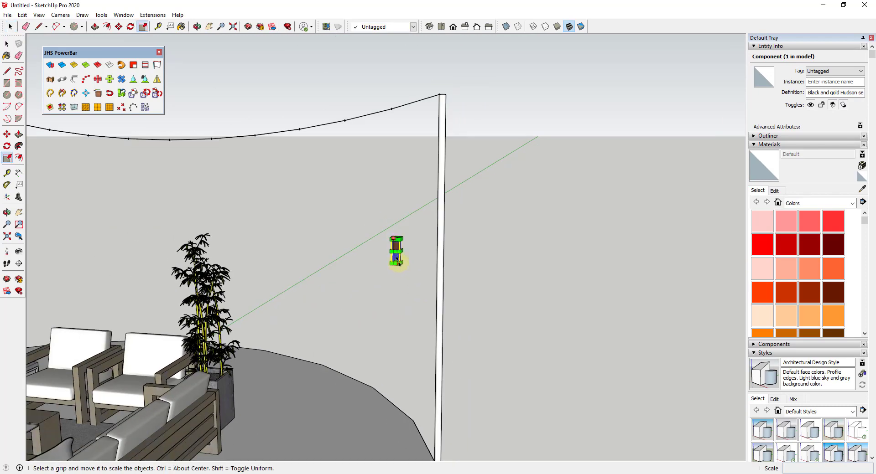
drag(399, 263, 396, 257)
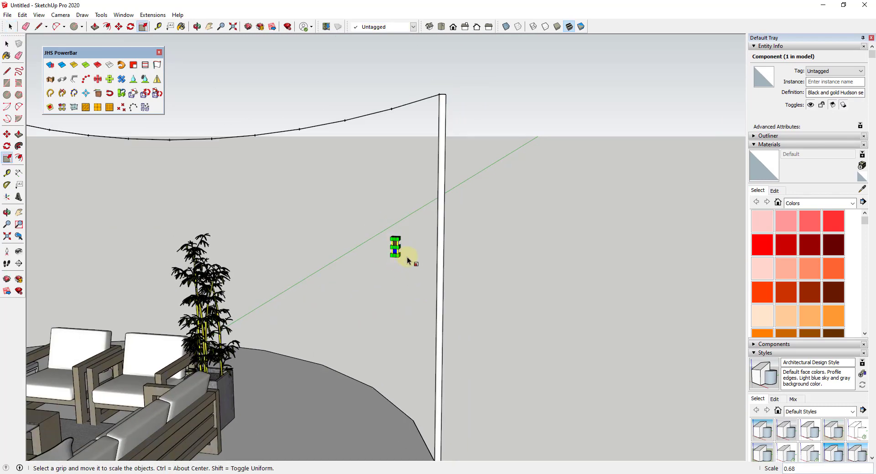
key(space)
click(403, 236)
- Try to place the scaled light bulb at the arc's construction points by selecting them together and running the JHS PowerBar component placement
scroll(396, 247, up, 3)
click(391, 252)
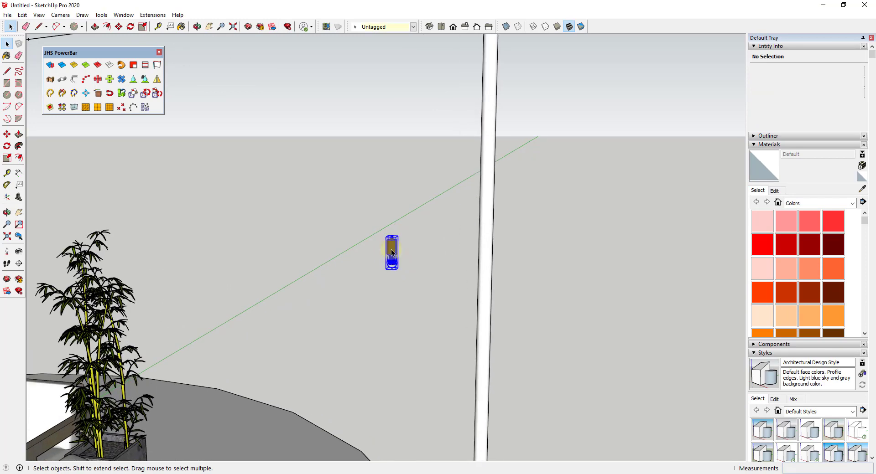
scroll(399, 232, down, 3)
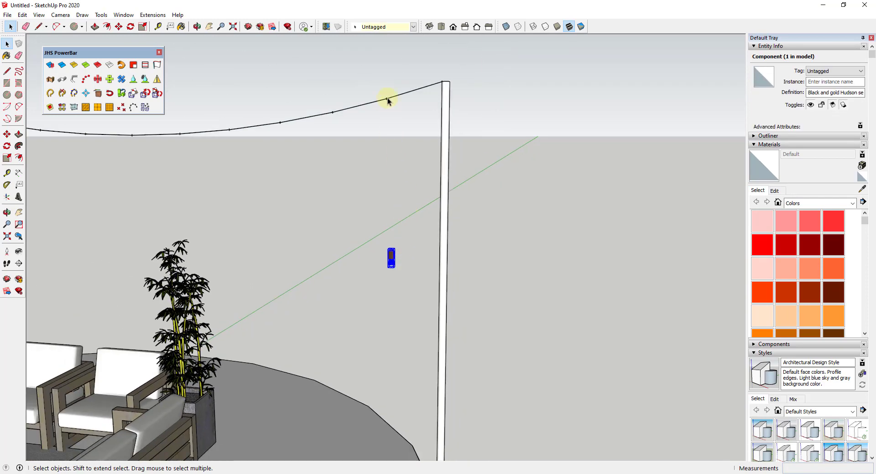
scroll(450, 162, down, 2)
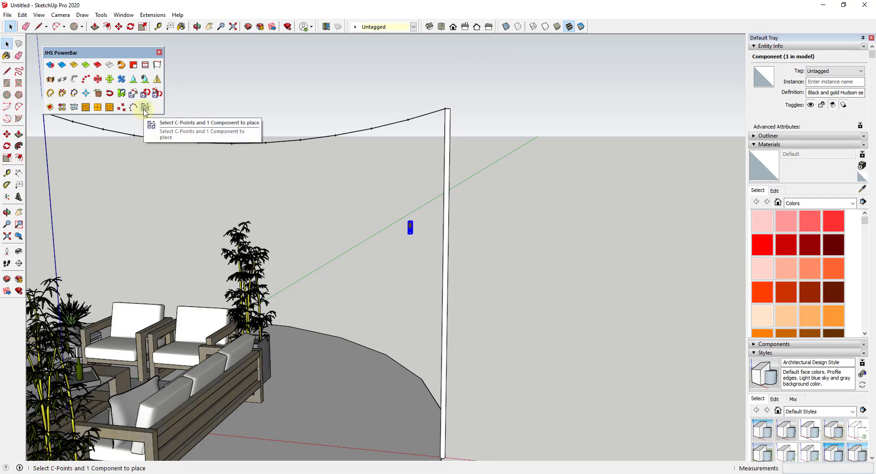
scroll(228, 142, down, 2)
click(64, 130)
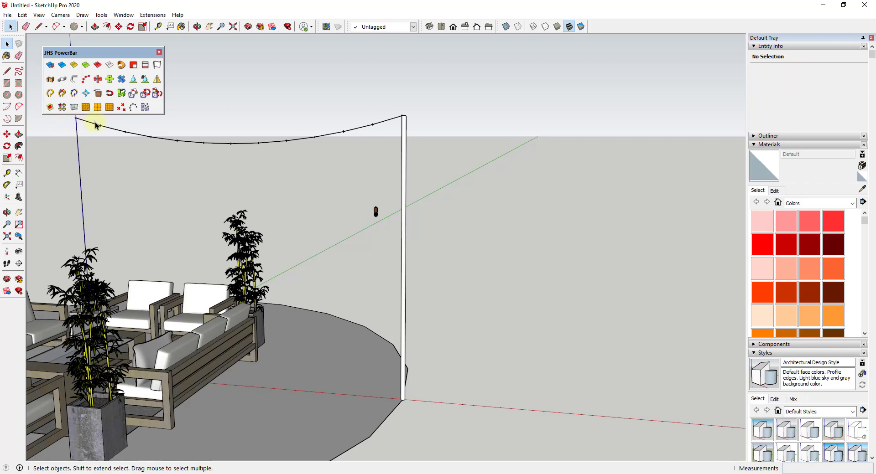
drag(95, 120, 379, 157)
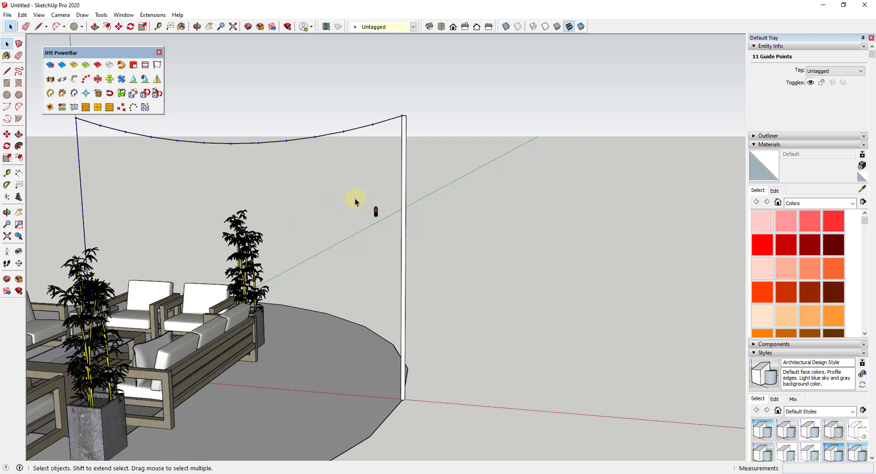
drag(349, 174, 383, 228)
scroll(375, 217, up, 6)
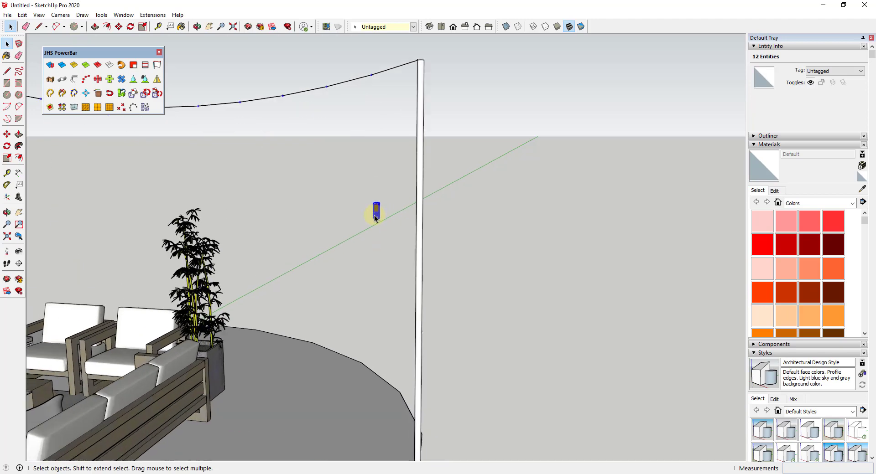
scroll(372, 225, down, 5)
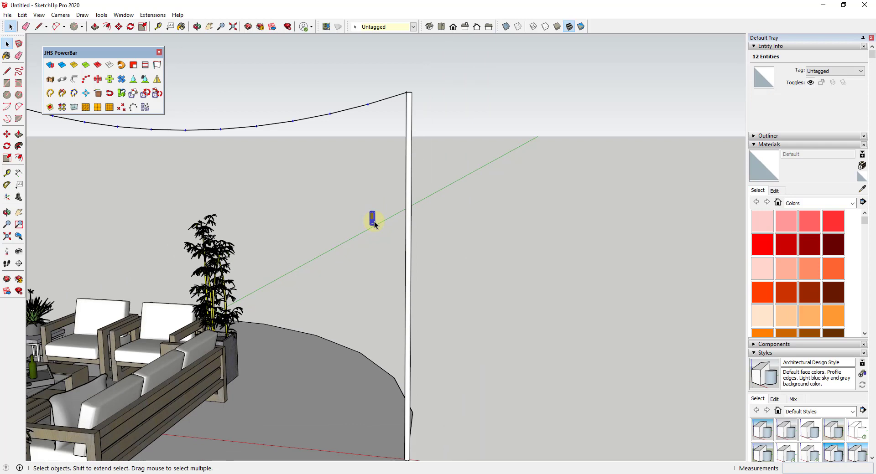
click(146, 108)
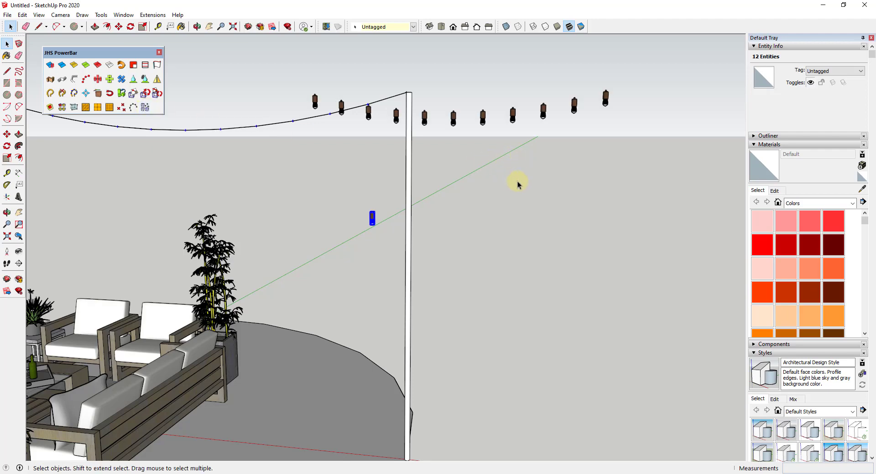
- Open the original light bulb component to examine where its axes origin lies relative to the bulb, and exit it
scroll(520, 182, down, 3)
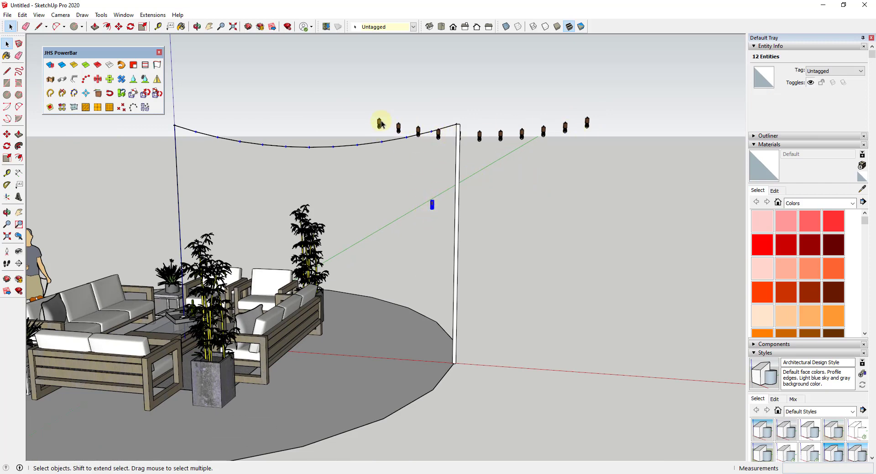
double_click(432, 206)
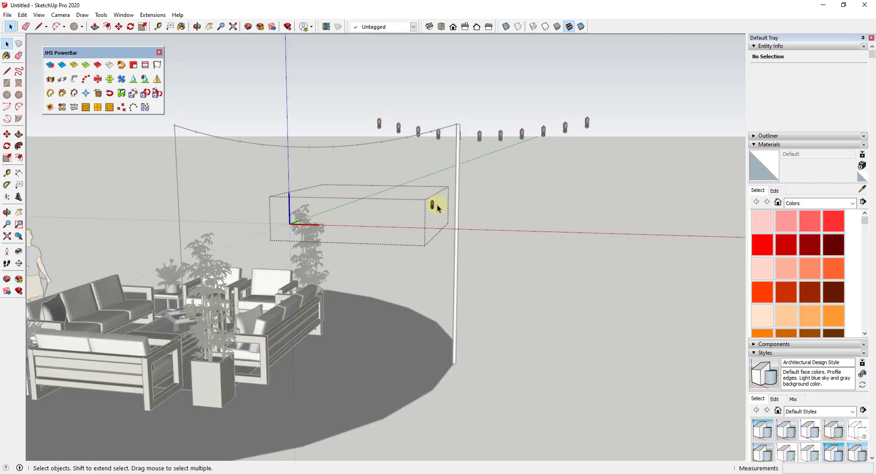
scroll(440, 206, up, 5)
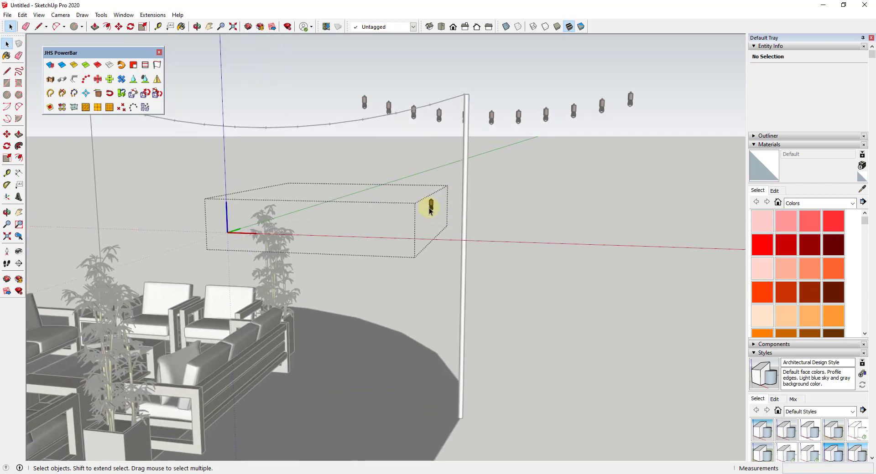
scroll(435, 198, up, 2)
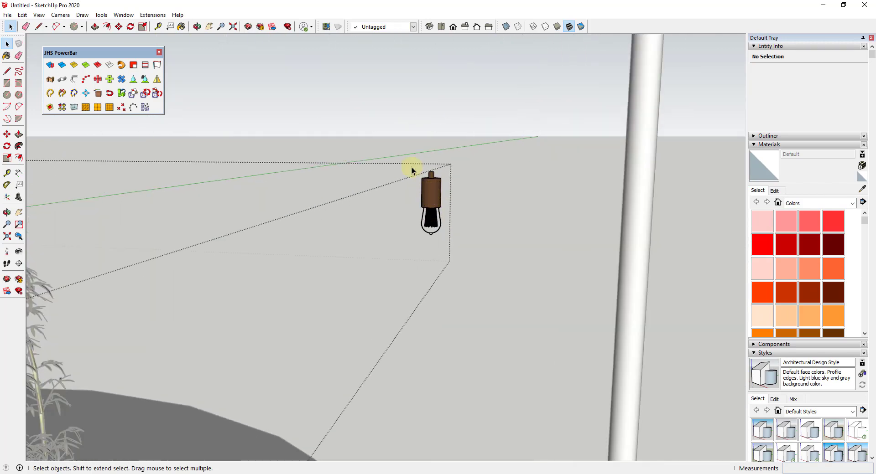
scroll(439, 190, down, 4)
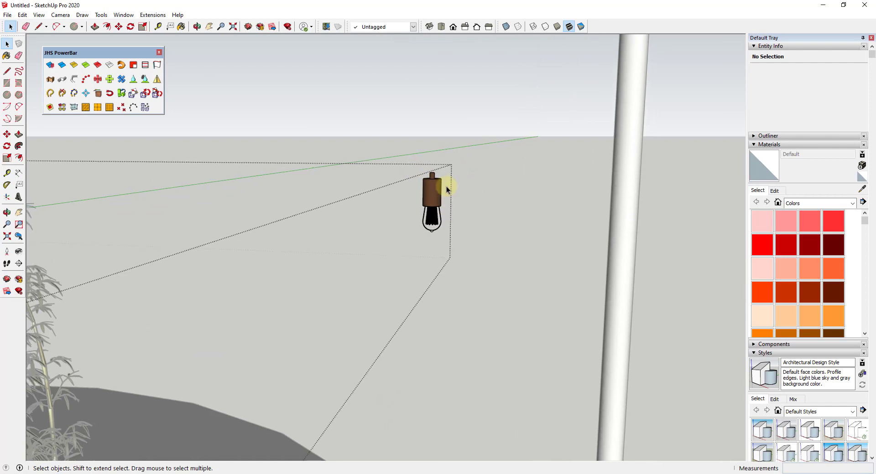
scroll(440, 190, down, 3)
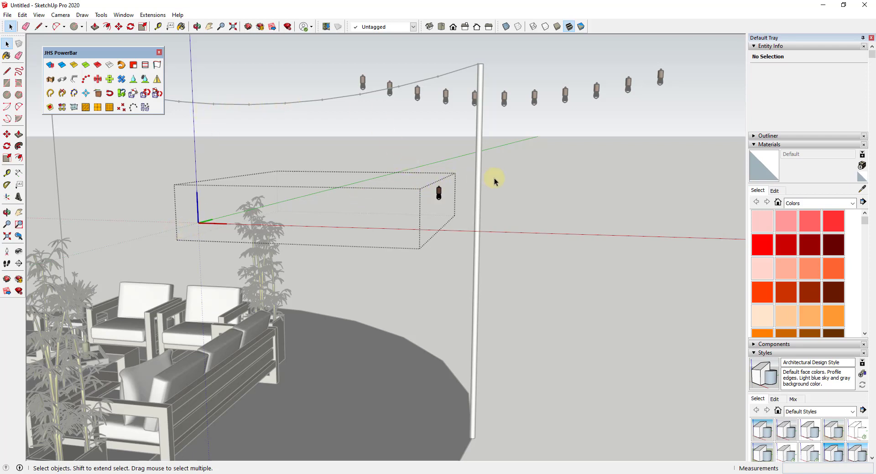
click(549, 198)
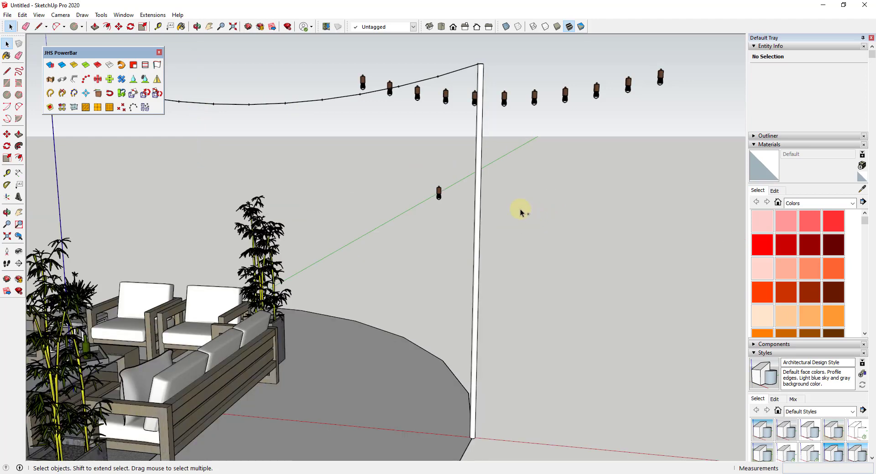
- Undo the placement of the light bulb copies
double_click(466, 182)
click(485, 182)
key(ctrl+z)
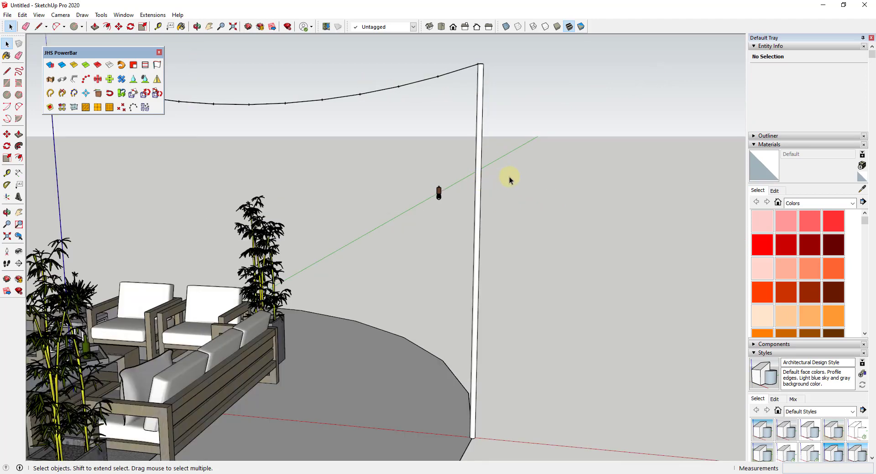
- Open the light bulb component and move its axes origin to the centre of the small stem's top face, keeping the axis directions
scroll(440, 192, up, 6)
double_click(434, 192)
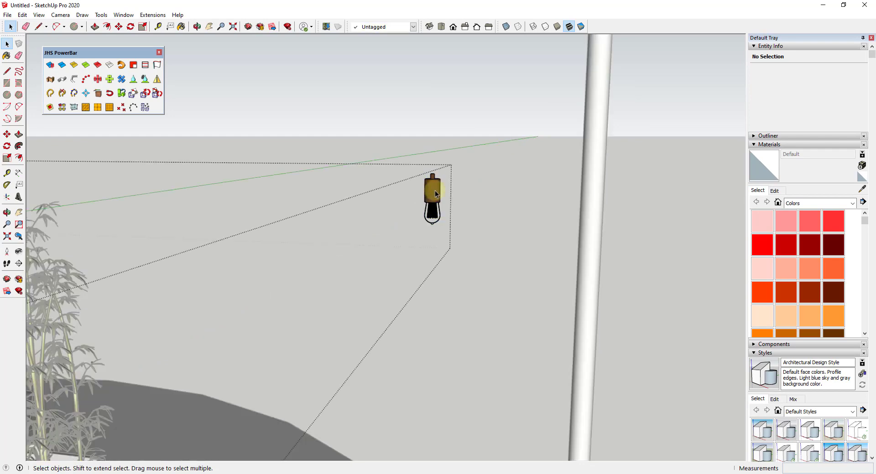
scroll(434, 193, up, 5)
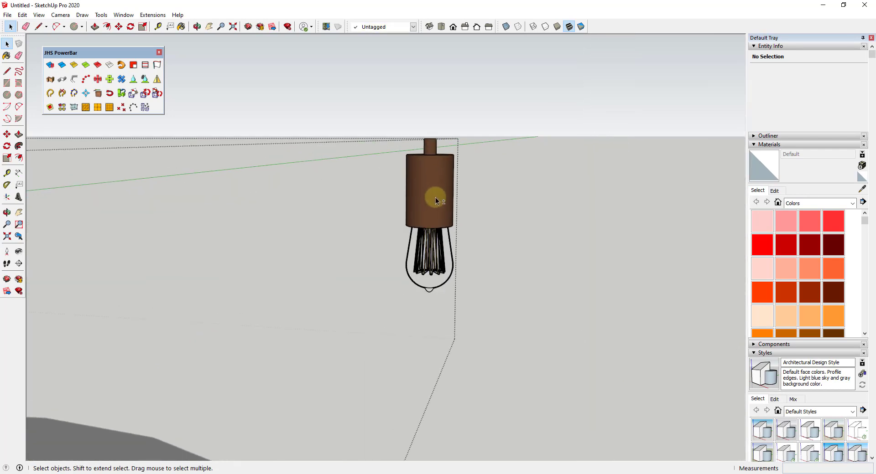
middle_drag(436, 201, 418, 189)
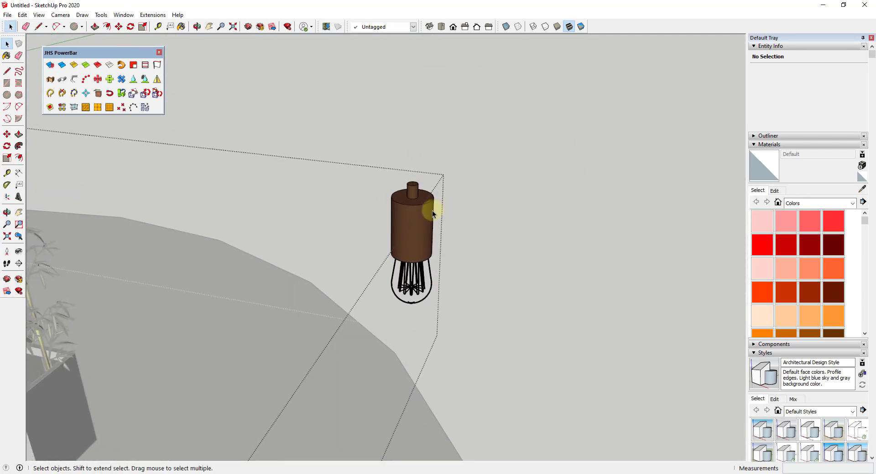
scroll(431, 211, down, 10)
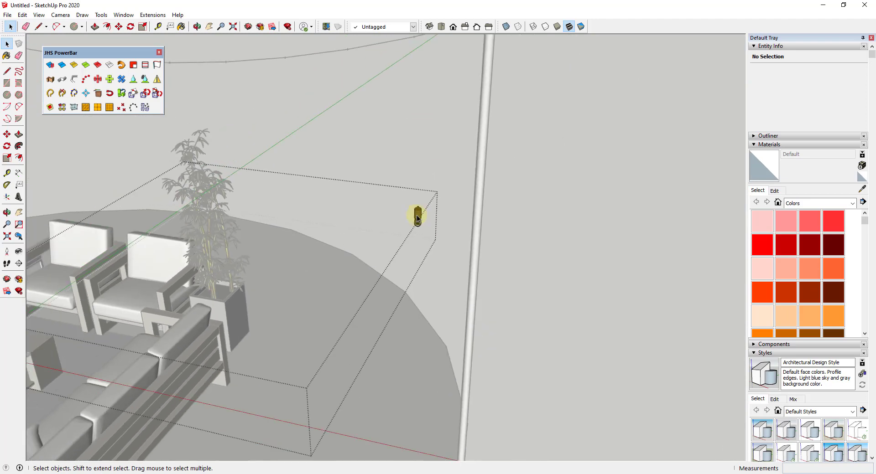
scroll(416, 218, down, 3)
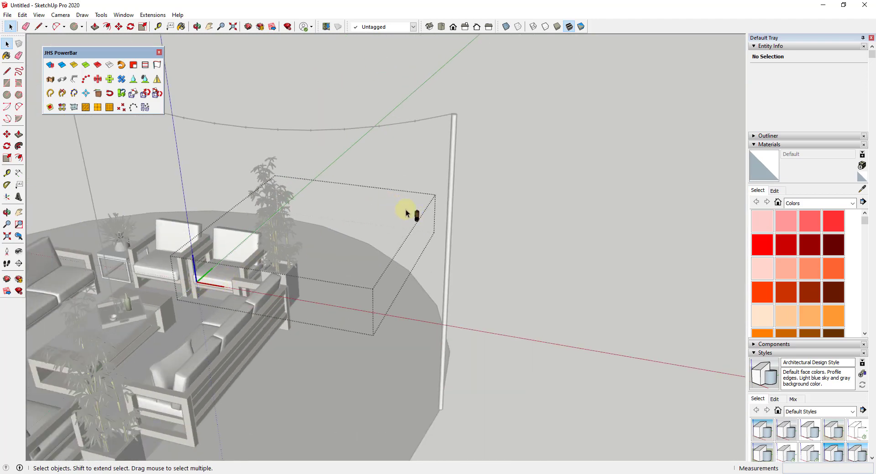
scroll(405, 213, up, 12)
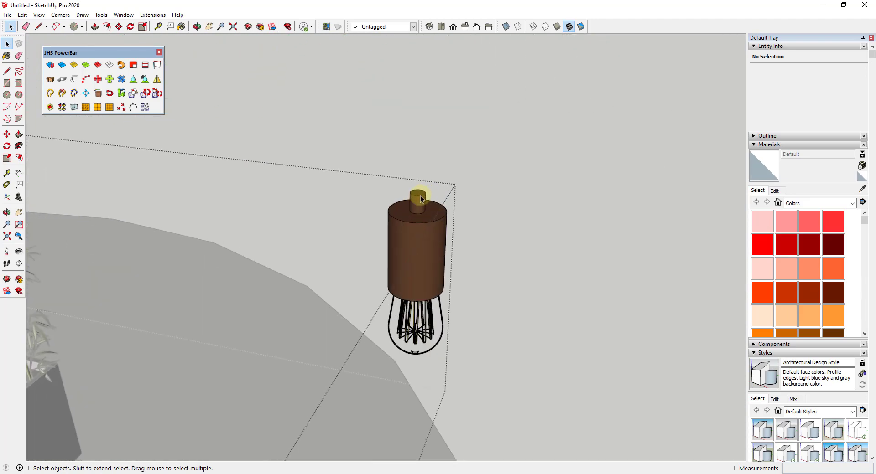
scroll(421, 199, up, 3)
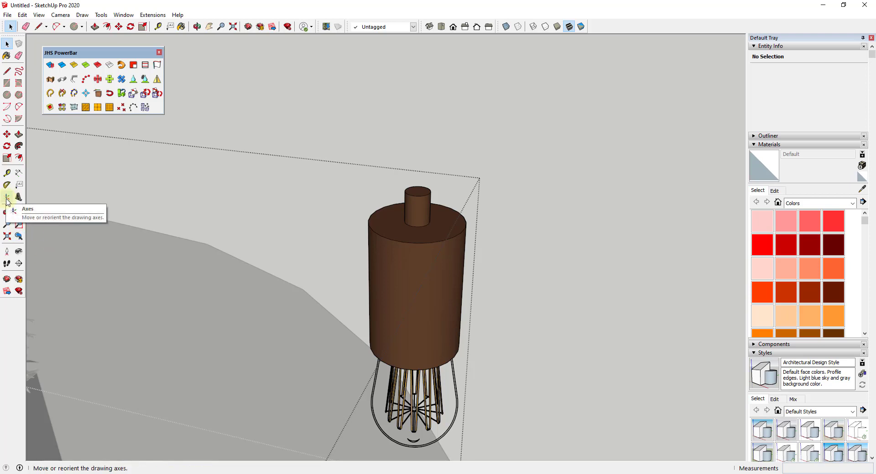
click(60, 15)
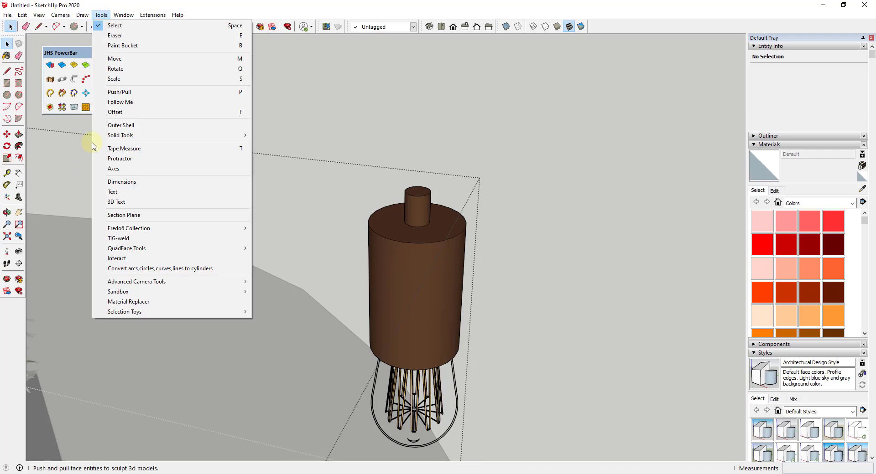
click(109, 168)
scroll(417, 188, up, 5)
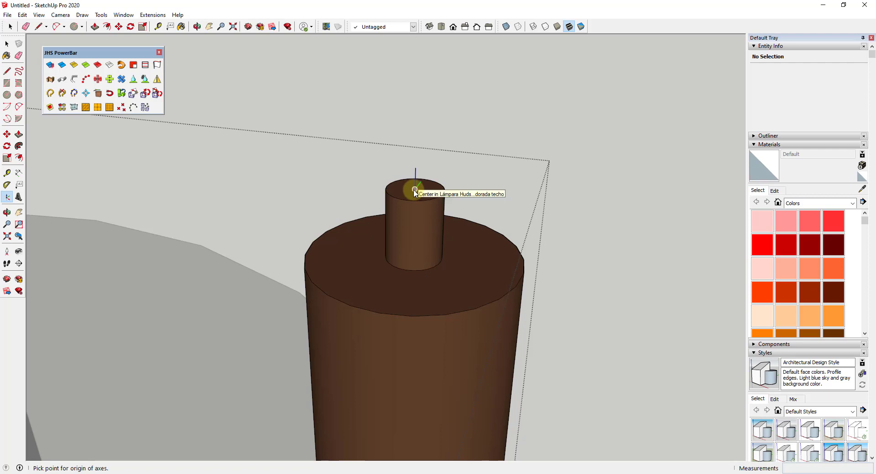
click(415, 191)
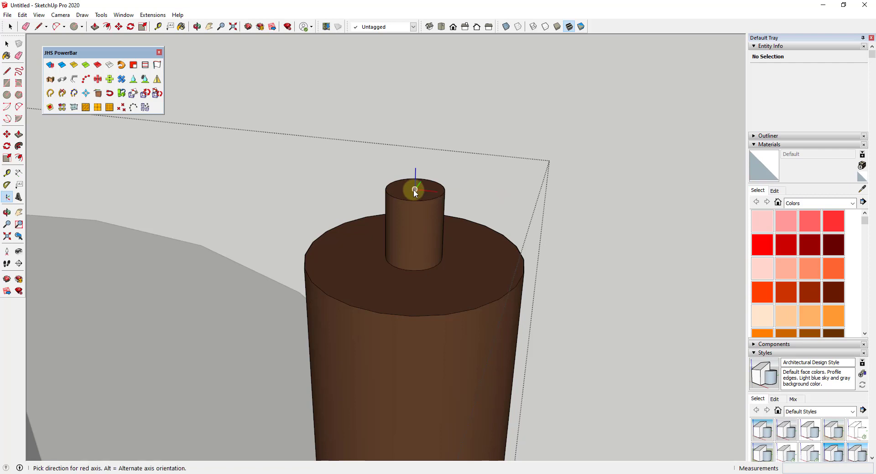
click(529, 204)
click(528, 205)
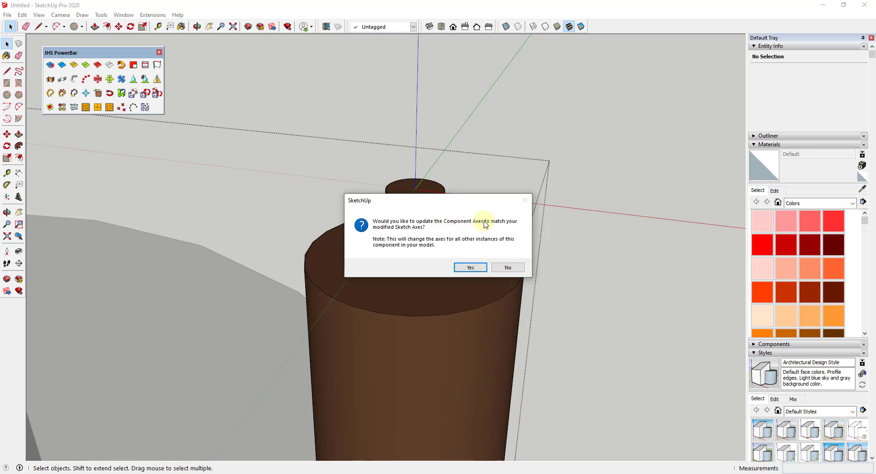
- Update the component axes to match the modified sketch axes and check the new origin inside the bulb component
click(469, 268)
click(422, 209)
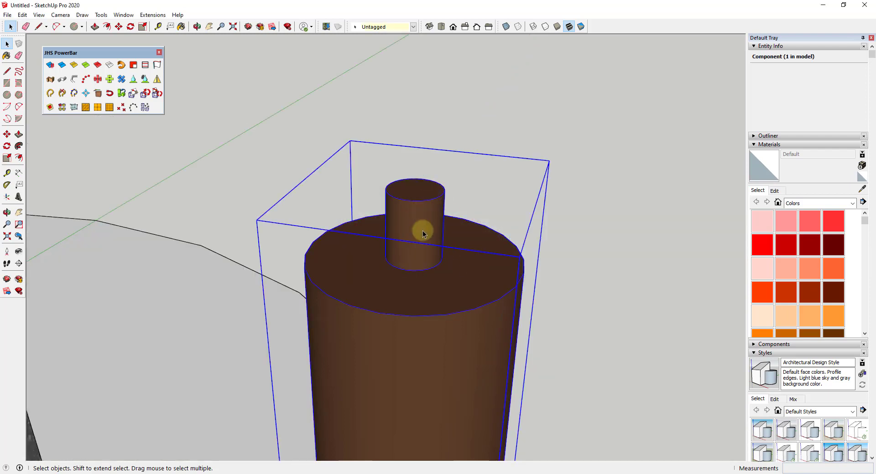
double_click(423, 231)
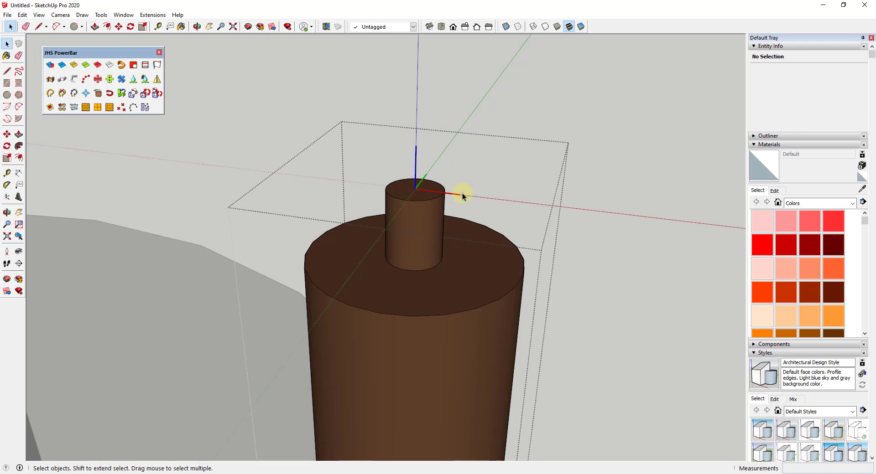
scroll(462, 196, down, 10)
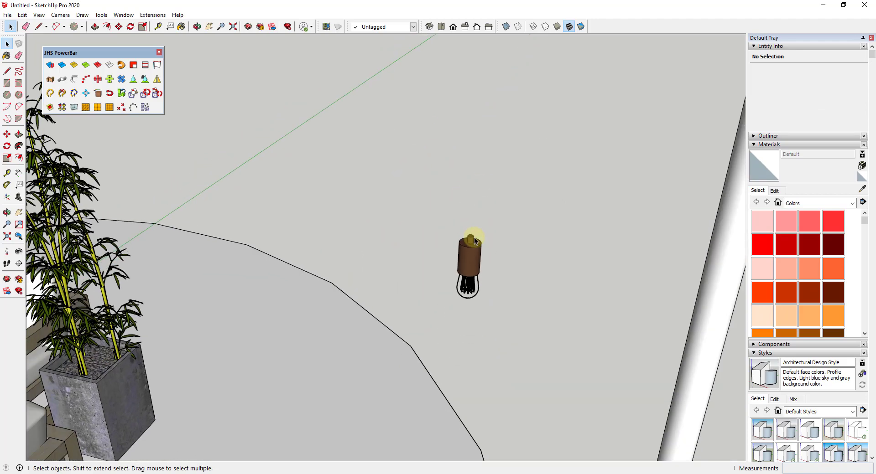
scroll(472, 239, down, 10)
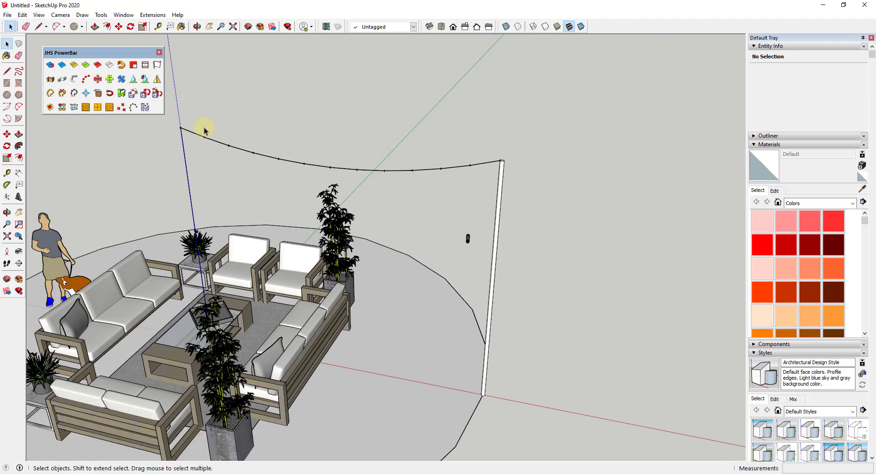
- Place a light bulb at every construction point on the arc with JHS PowerBar and inspect how the bulbs attach to the wire
drag(193, 114, 477, 180)
drag(449, 215, 487, 269)
click(145, 108)
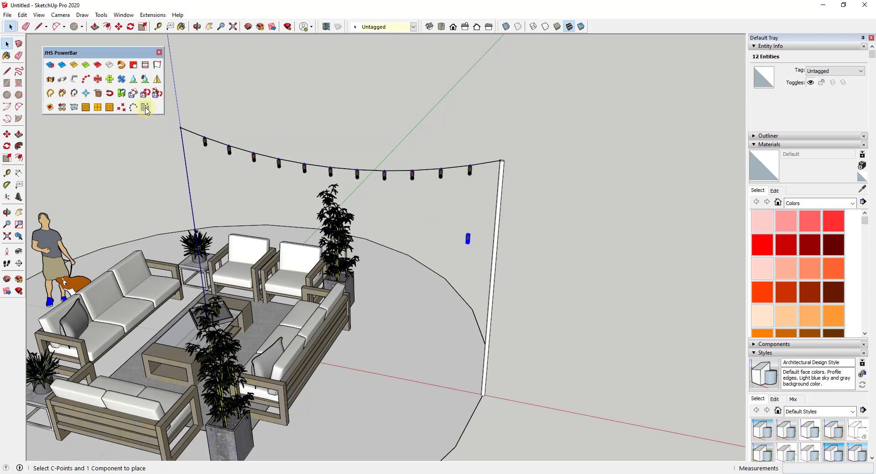
scroll(471, 172, up, 10)
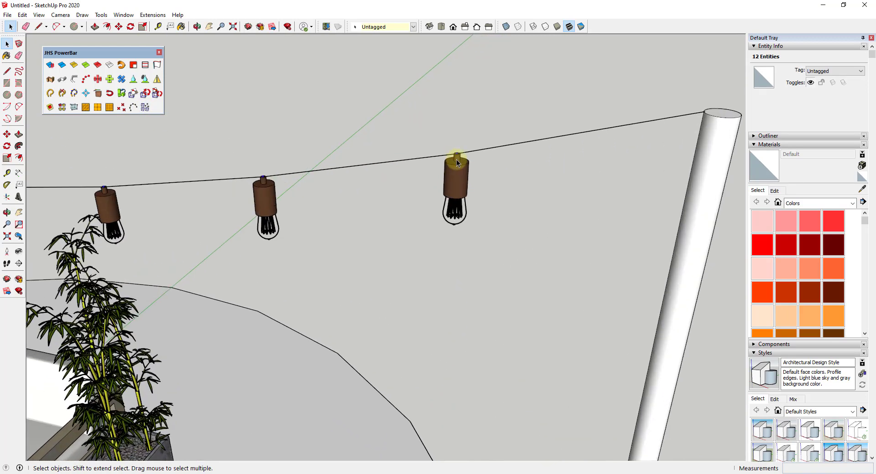
scroll(458, 157, up, 3)
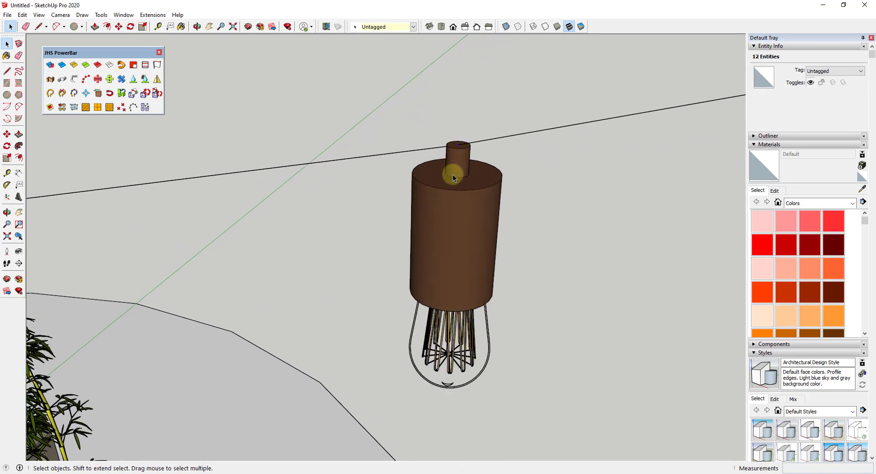
scroll(479, 239, down, 5)
scroll(472, 243, down, 10)
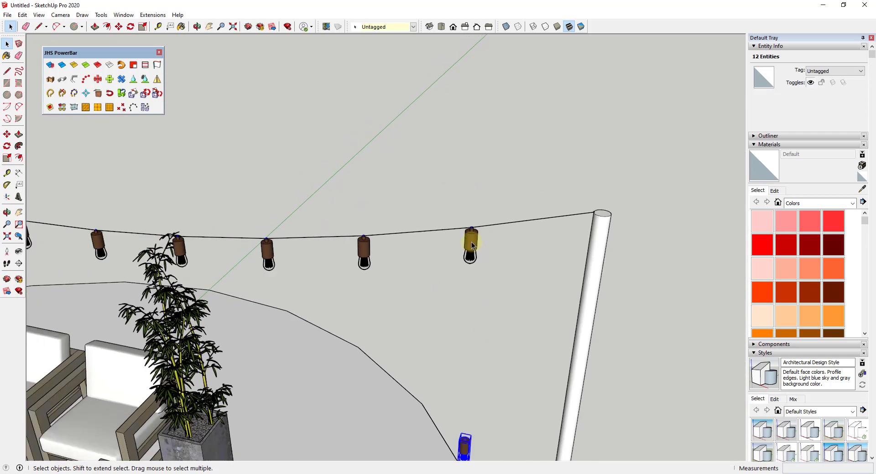
- Make a component named Light String from the hanging wire, its light bulbs and the pole
middle_drag(469, 267, 436, 234)
scroll(502, 233, down, 10)
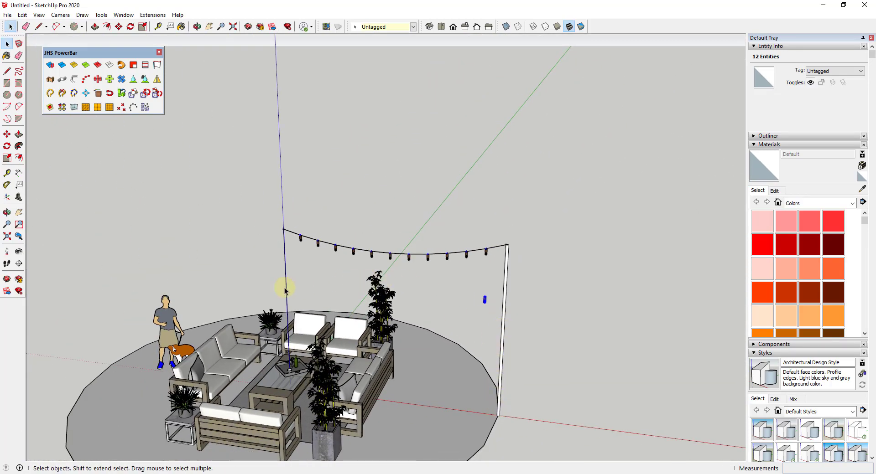
scroll(377, 286, down, 3)
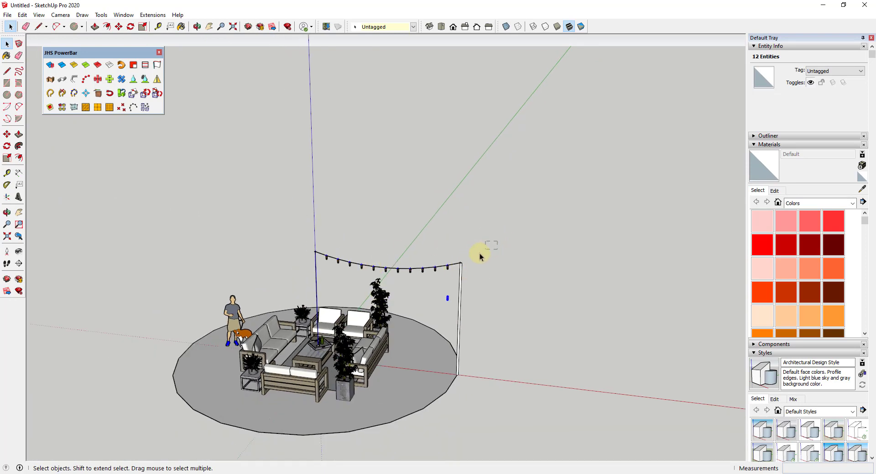
drag(323, 278, 323, 279)
right_click(461, 279)
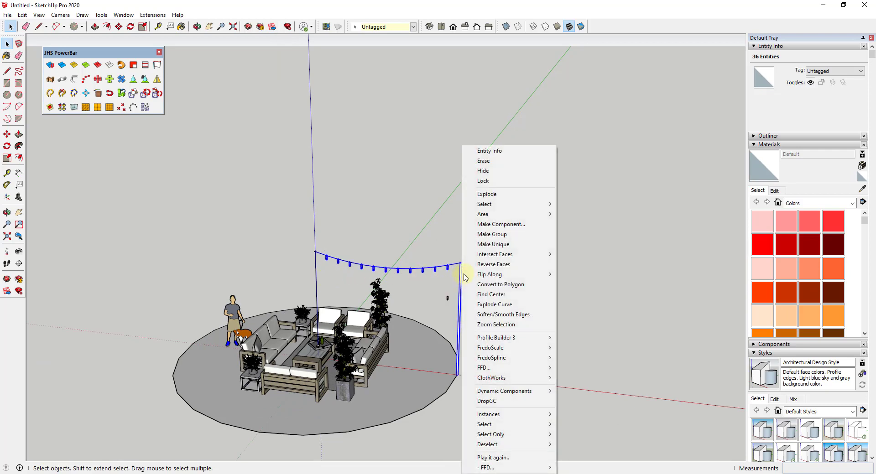
click(524, 225)
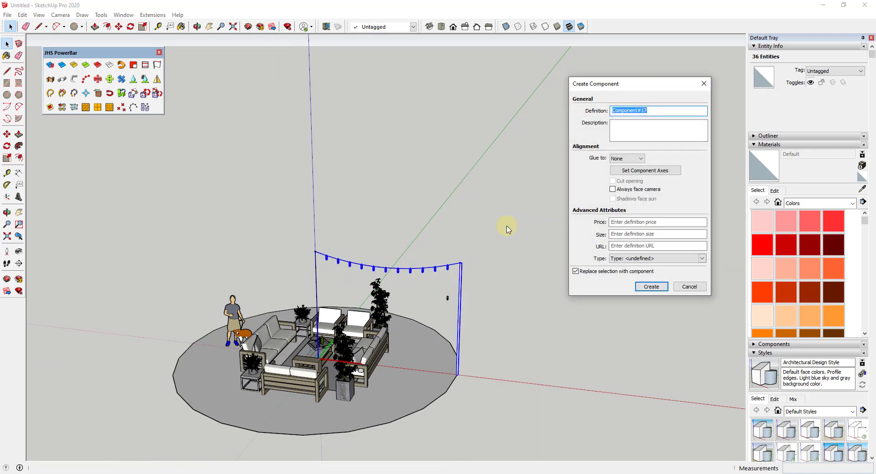
text(Light String)
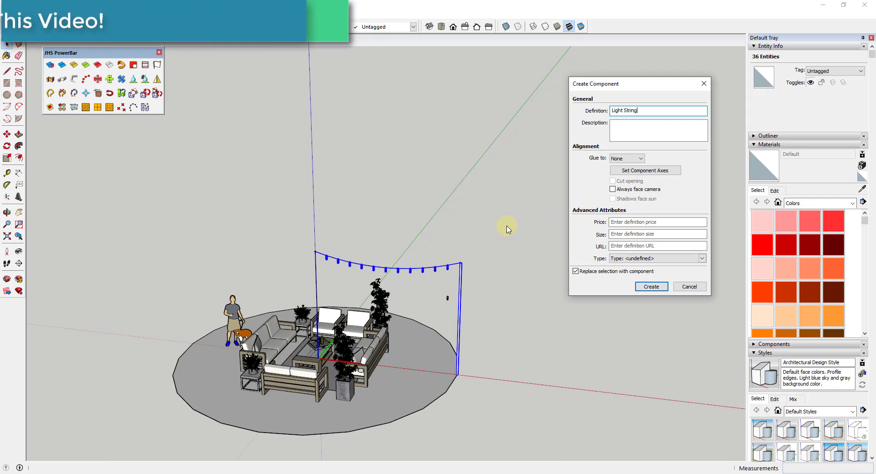
key(Return)
- Rotate a copy of the Light String component by 60 degrees around the wire's end above the centre of the seating area
scroll(314, 246, up, 5)
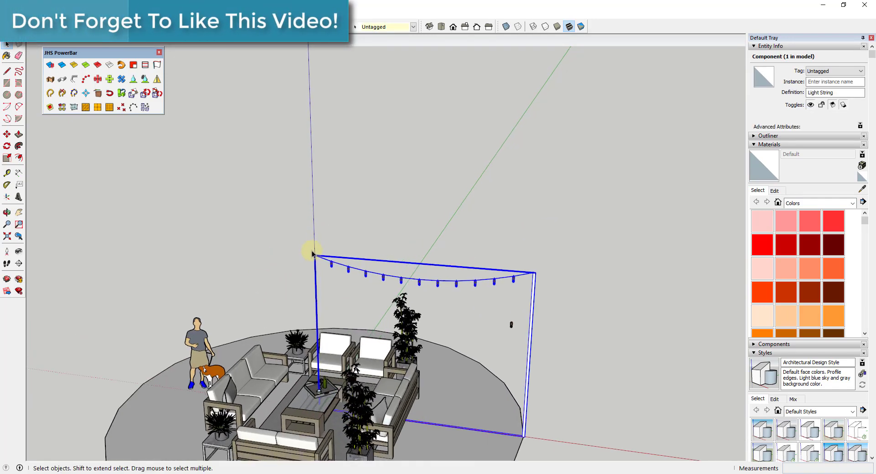
scroll(315, 246, up, 2)
key(q)
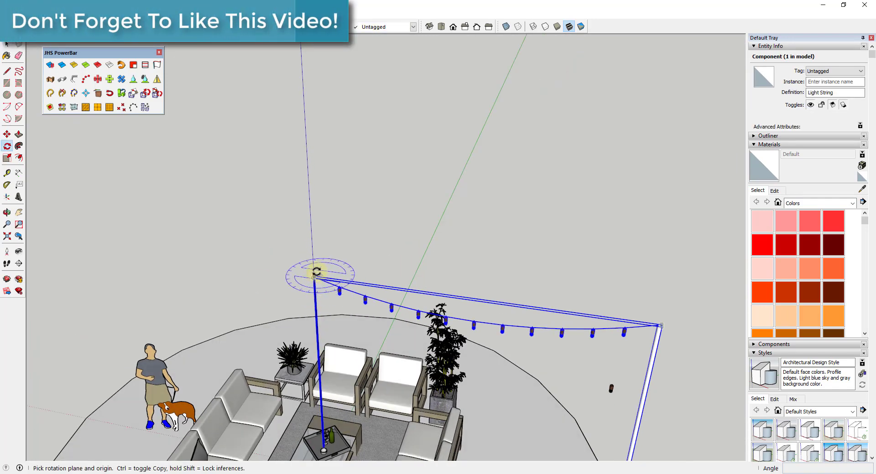
scroll(313, 275, up, 3)
scroll(310, 278, up, 5)
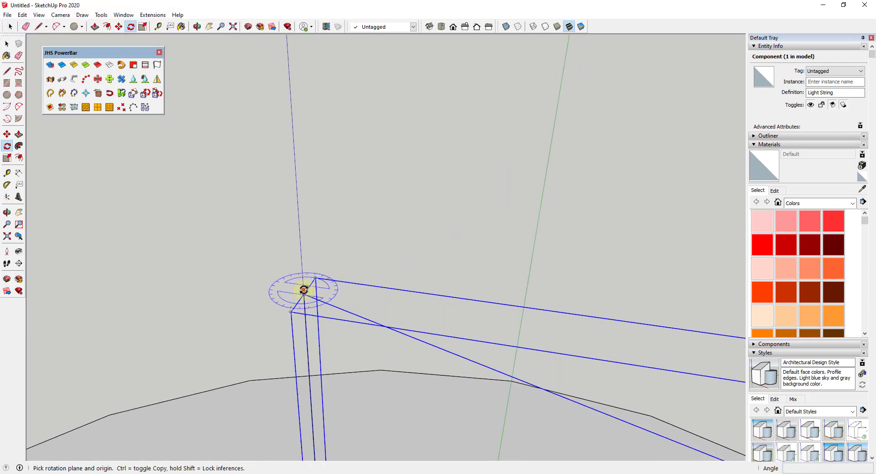
click(304, 295)
scroll(418, 363, down, 8)
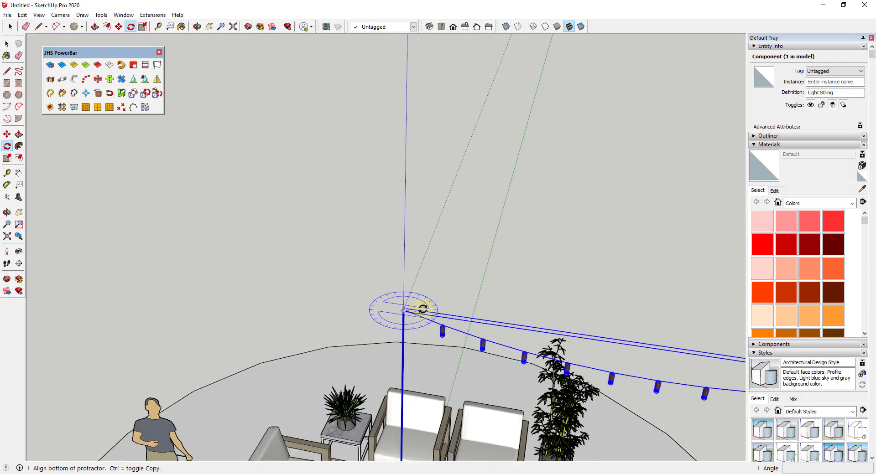
scroll(540, 310, down, 2)
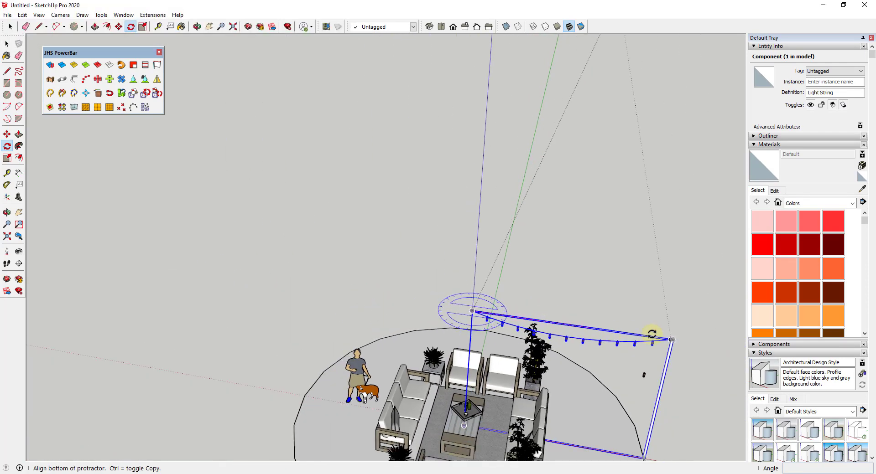
click(706, 344)
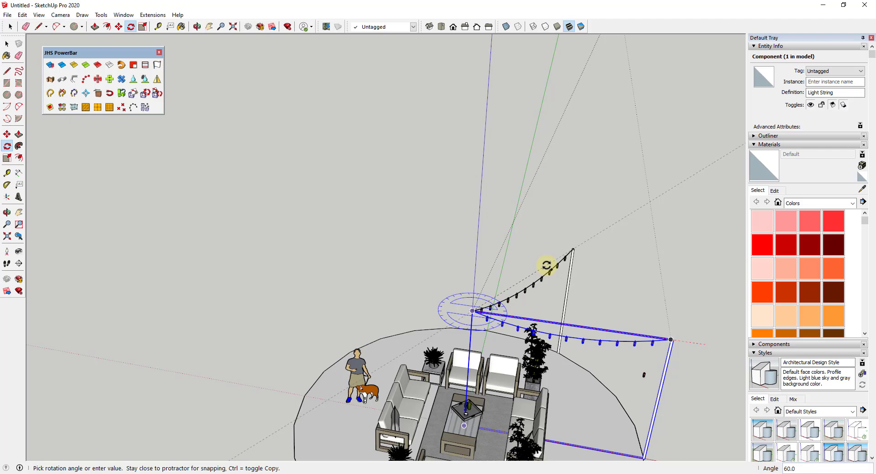
click(546, 264)
- Array the rotated Light String copy five times (*5) to form a full circle around the patio
scroll(401, 248, down, 4)
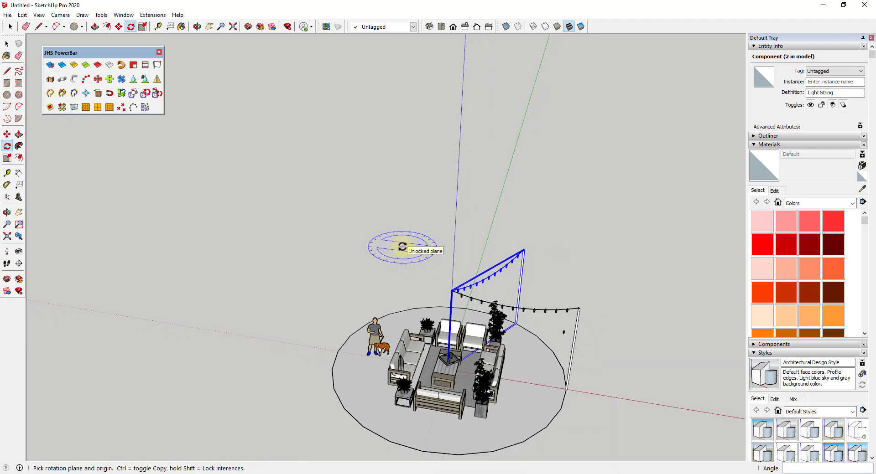
scroll(402, 247, down, 1)
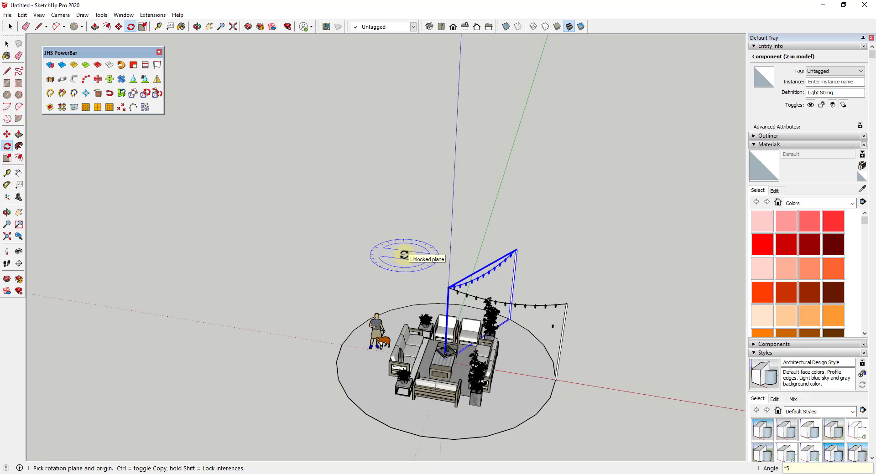
text(*5)
key(Return)
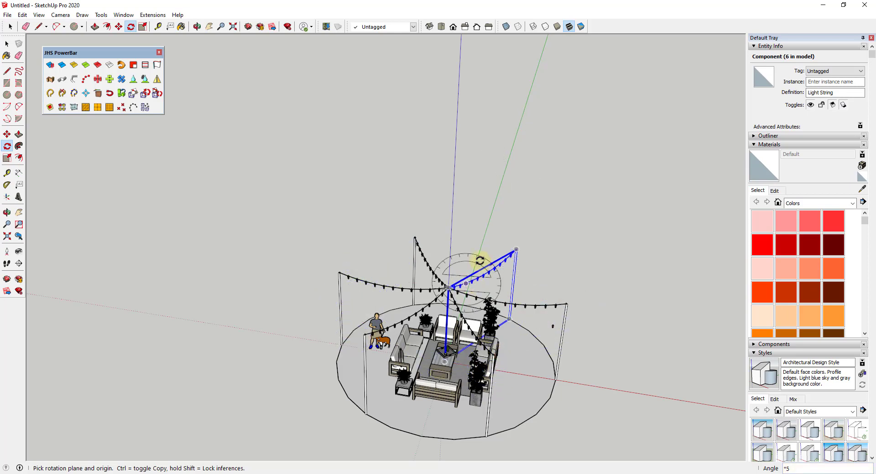
middle_drag(496, 347, 477, 312)
scroll(484, 320, up, 2)
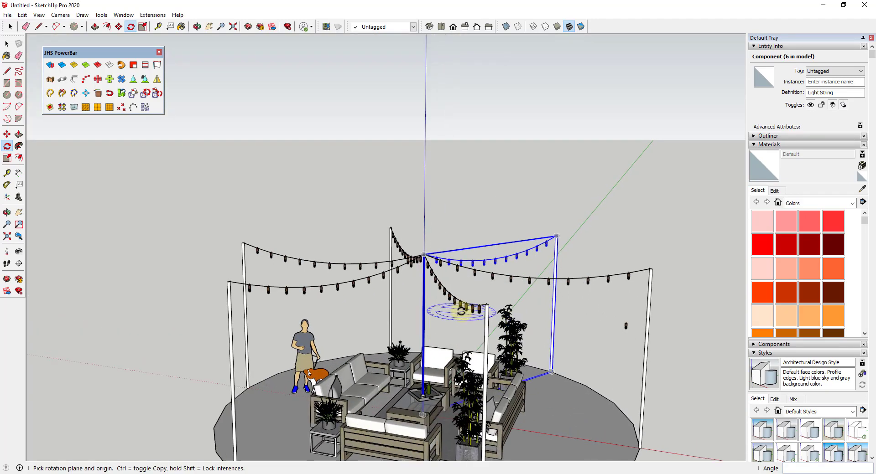
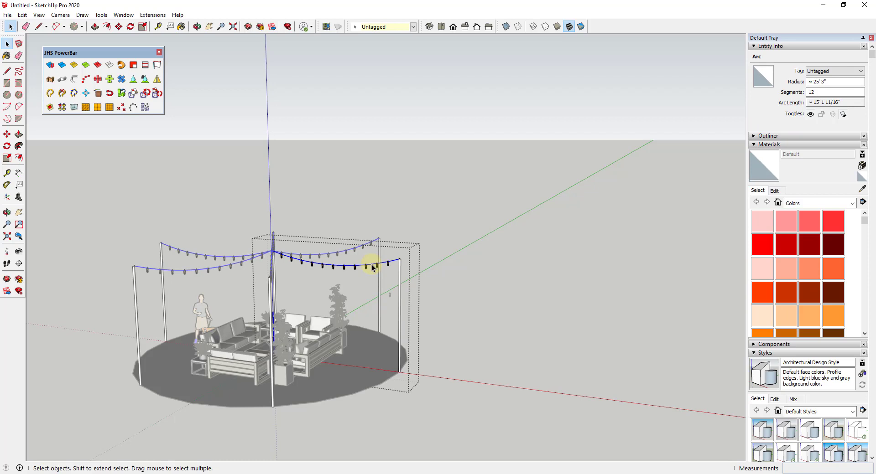
- Close the Light String component, paste the copied arc beside the patio and raise it about 11' 6" vertically
click(461, 287)
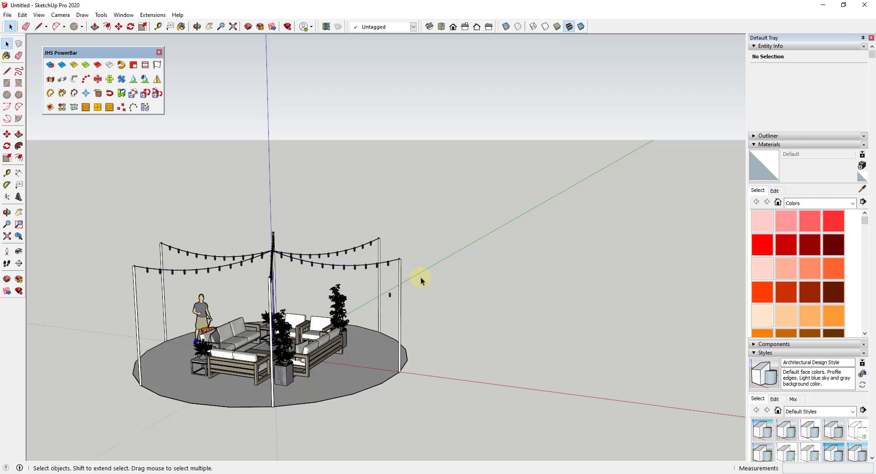
scroll(421, 280, down, 1)
key(ctrl+v)
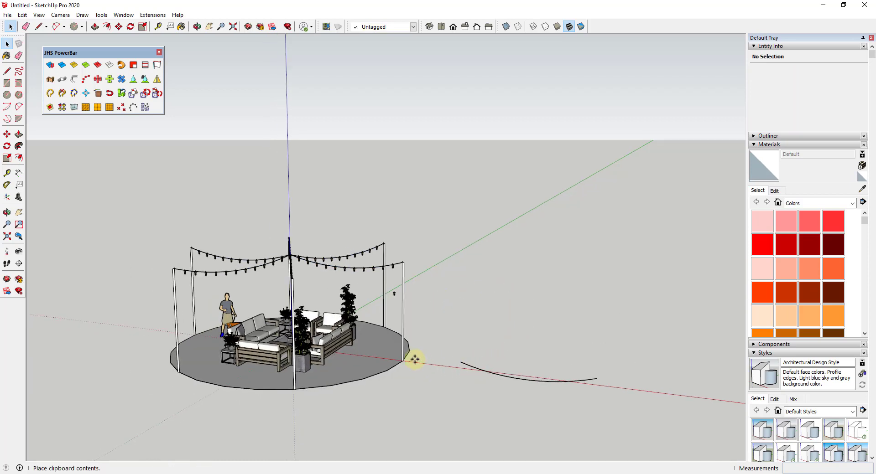
click(434, 362)
click(525, 365)
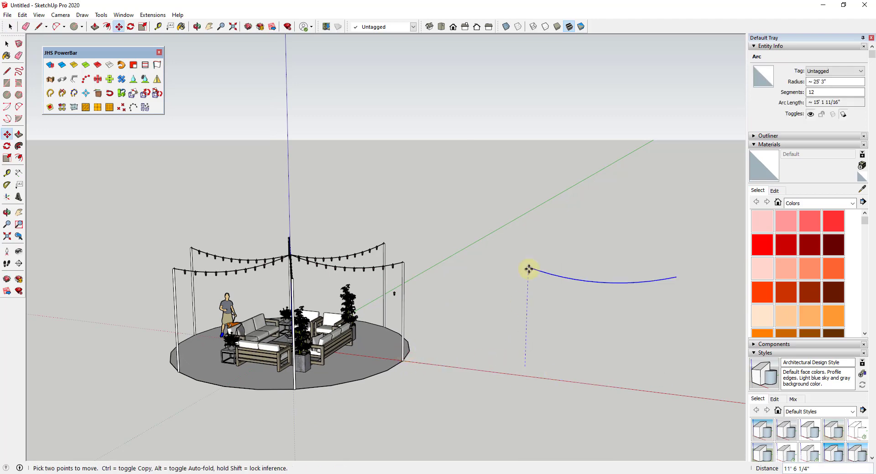
middle_drag(529, 269, 532, 304)
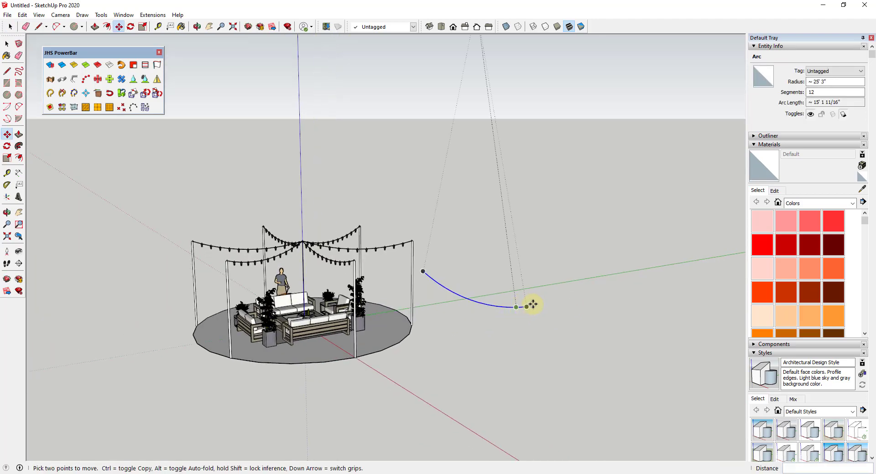
- Copy the pasted arc about 5' 6" along the green axis and array the copy five times (*5)
click(528, 306)
key(ctrl)
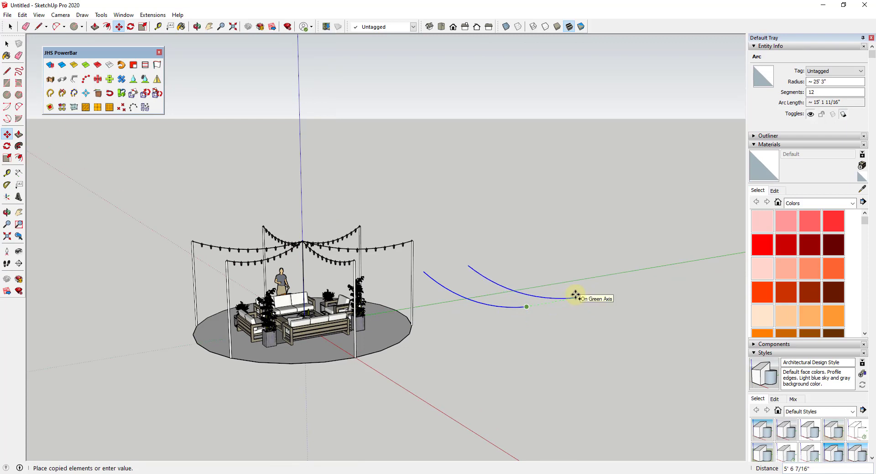
click(575, 296)
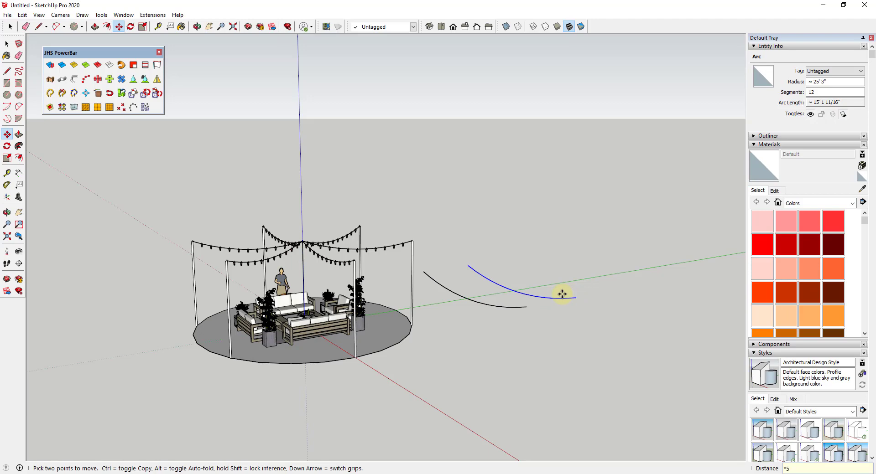
key(Return)
key(Escape)
- Copy the whole row of arcs end to end, snapping each copy's start to the end of the original arc
middle_drag(503, 288, 415, 210)
key(space)
drag(414, 210, 602, 274)
middle_drag(602, 274, 495, 250)
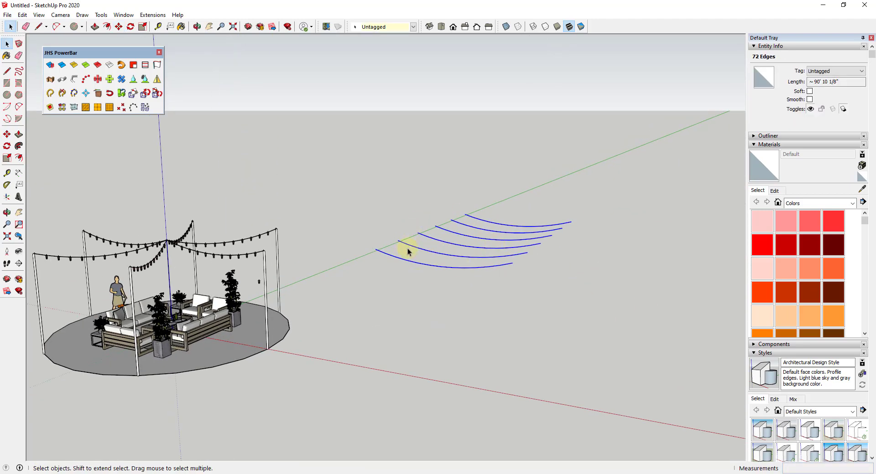
key(m)
click(377, 249)
key(ctrl)
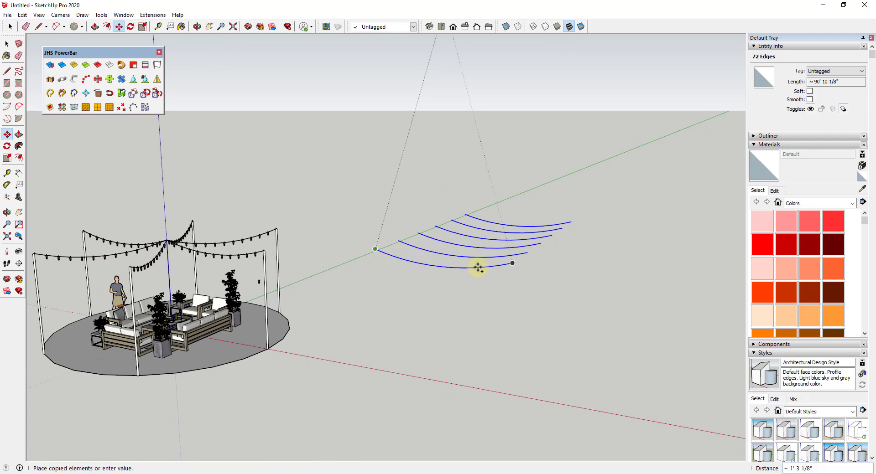
click(513, 265)
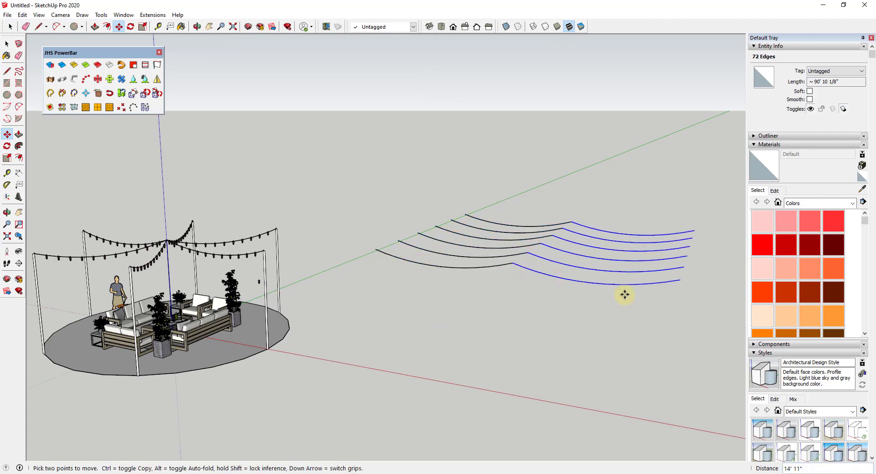
- Add construction points at the vertices of all the joined arcs with JHS PowerBar
middle_drag(587, 314, 328, 187)
key(space)
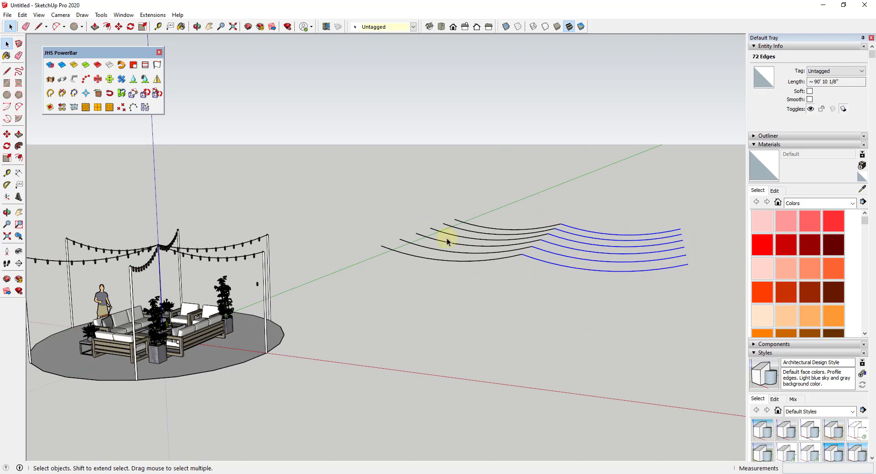
drag(358, 185, 720, 300)
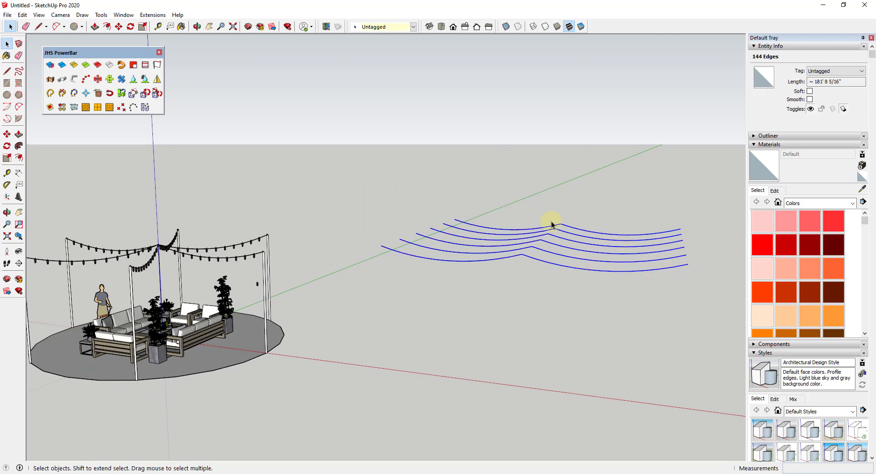
click(122, 108)
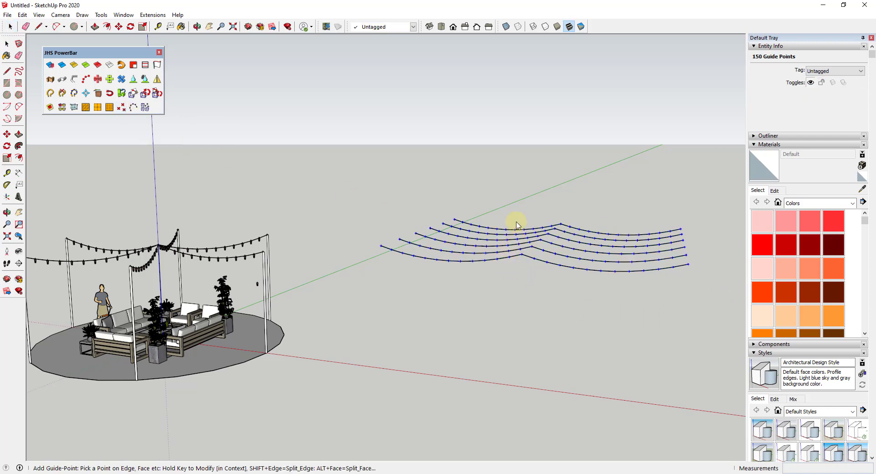
- Switch to the top view, reselect all the arcs without construction points and generate points at their vertices again
click(441, 26)
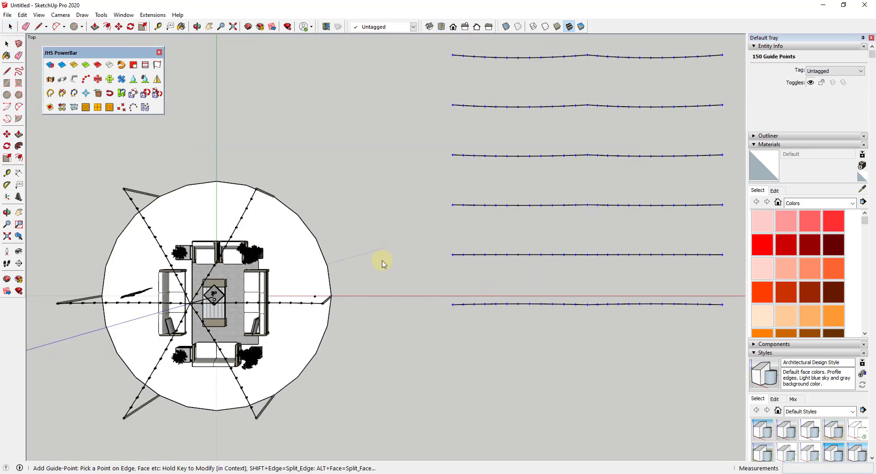
scroll(382, 264, down, 2)
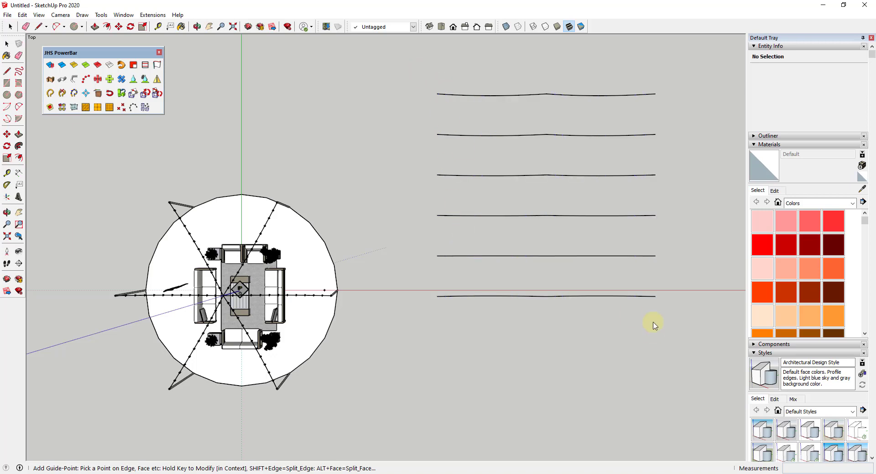
key(space)
drag(418, 65, 695, 351)
click(121, 107)
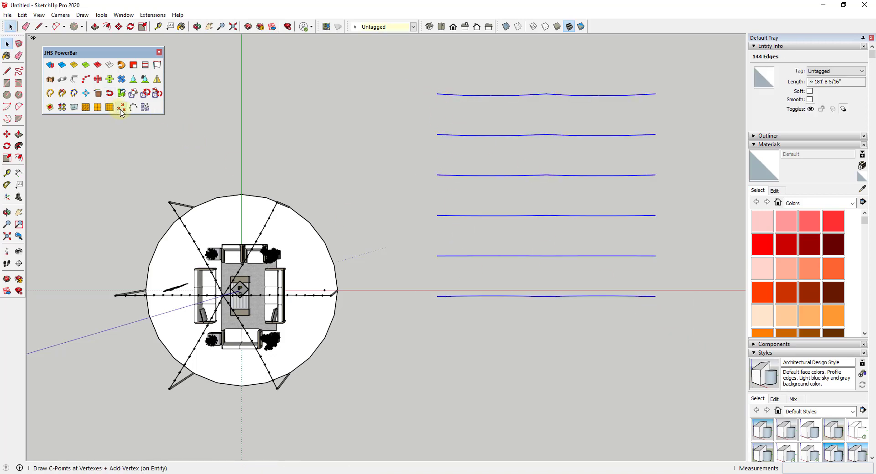
key(space)
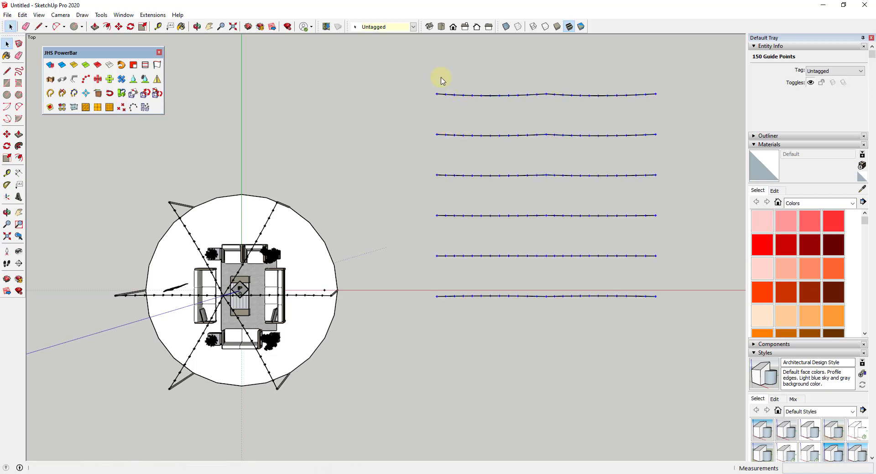
- Place the light bulb component at all construction points except those at the arc ends and joints, and inspect the strings
drag(440, 78, 543, 335)
shift+drag(558, 107, 650, 340)
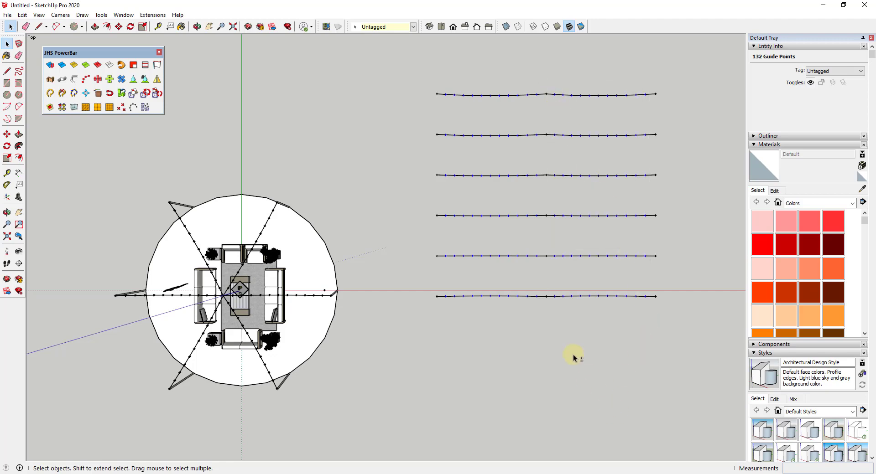
middle_drag(573, 359, 419, 110)
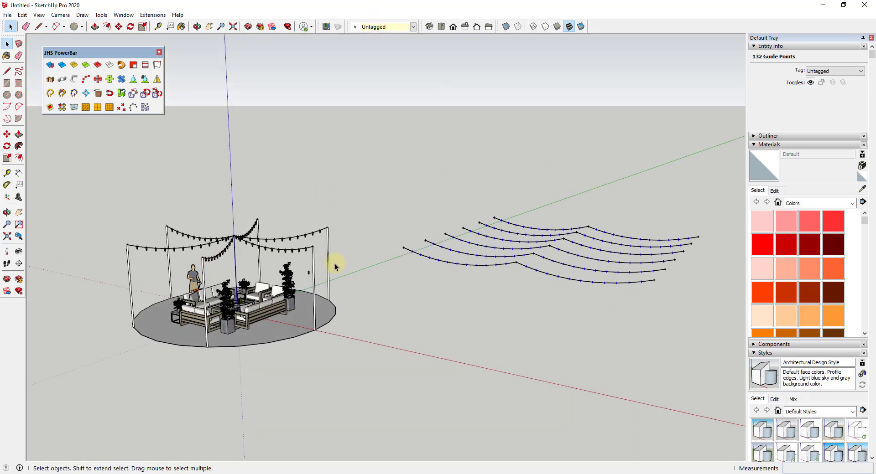
shift+click(307, 265)
click(146, 108)
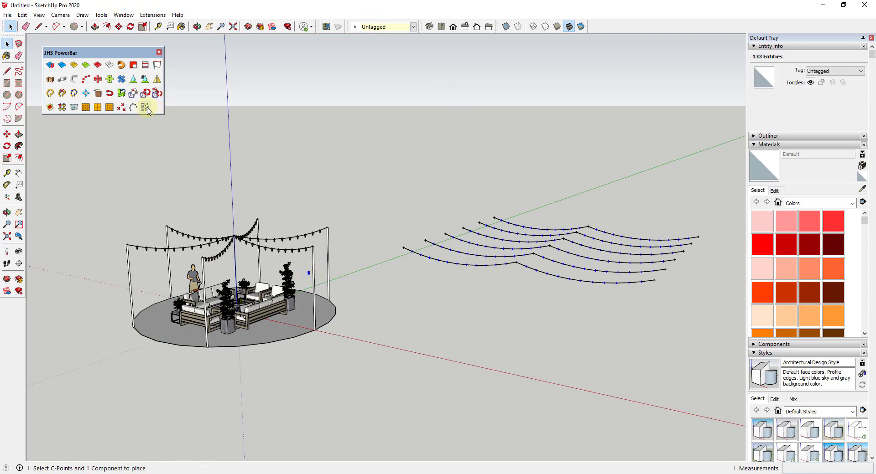
scroll(597, 273, up, 5)
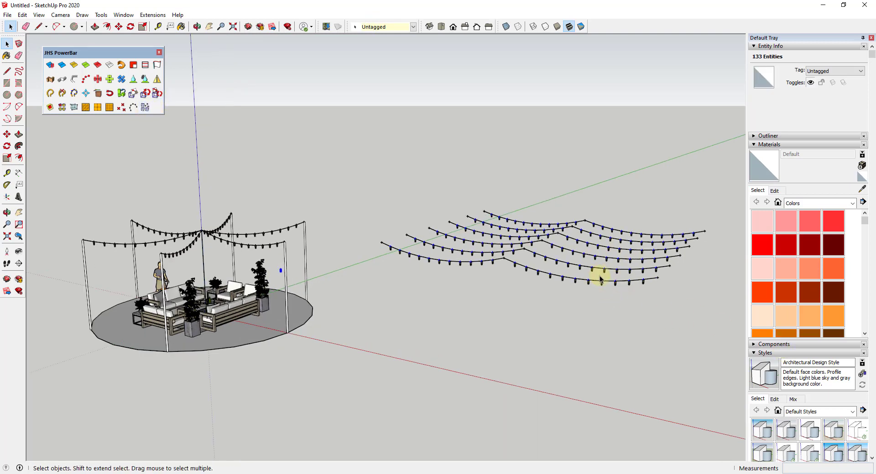
middle_drag(603, 269, 587, 279)
scroll(584, 278, down, 6)
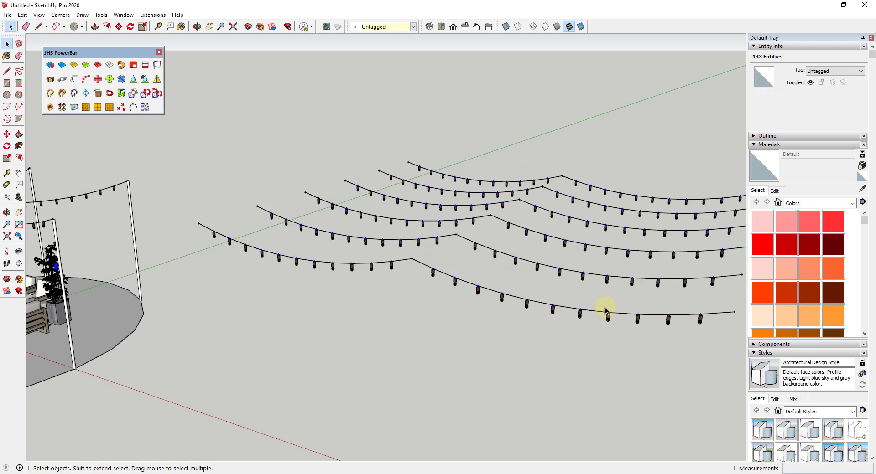
middle_drag(550, 284, 471, 266)
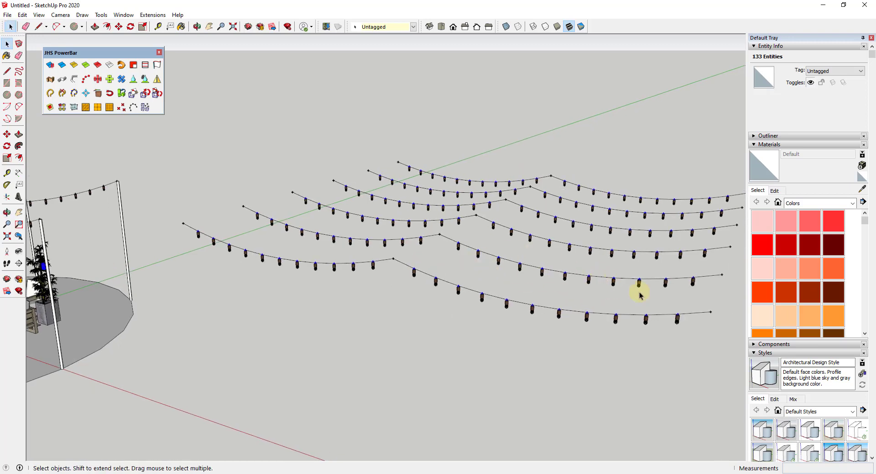
middle_drag(638, 294, 560, 329)
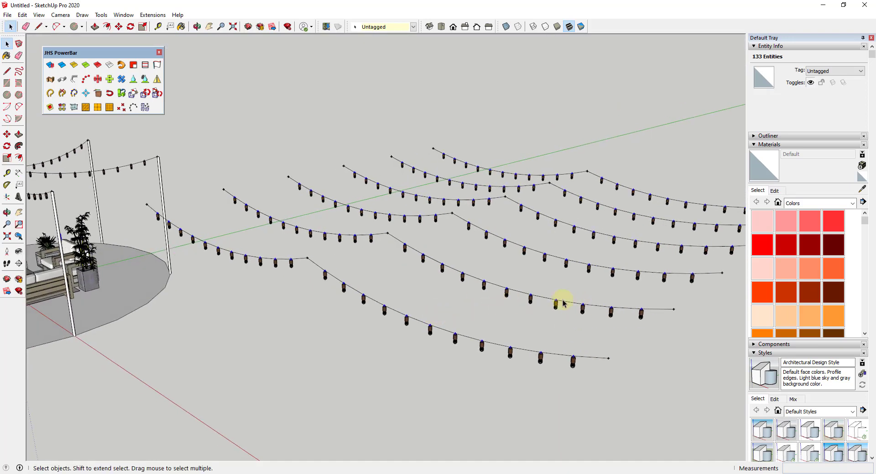
middle_drag(724, 307, 678, 299)
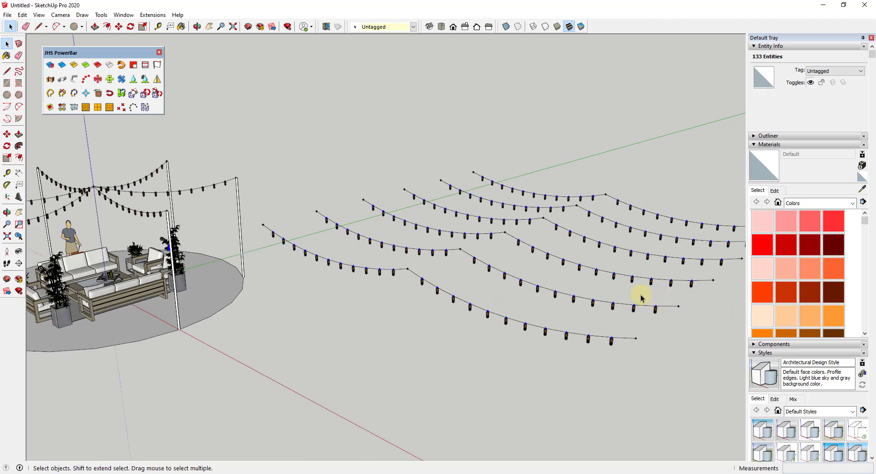